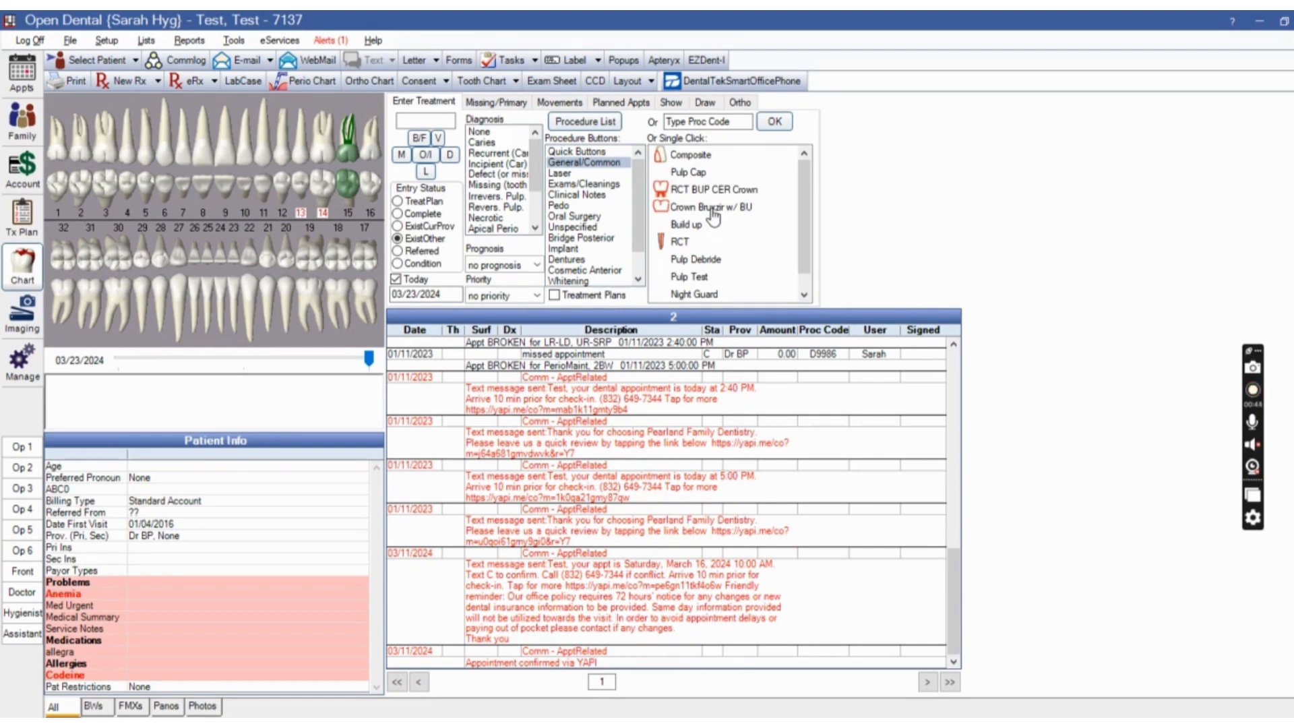
# - Chart existing-other Bruxzir crowns with buildup on teeth 13 and 14, and mark tooth 12 as missing
pyautogui.click(713, 214)
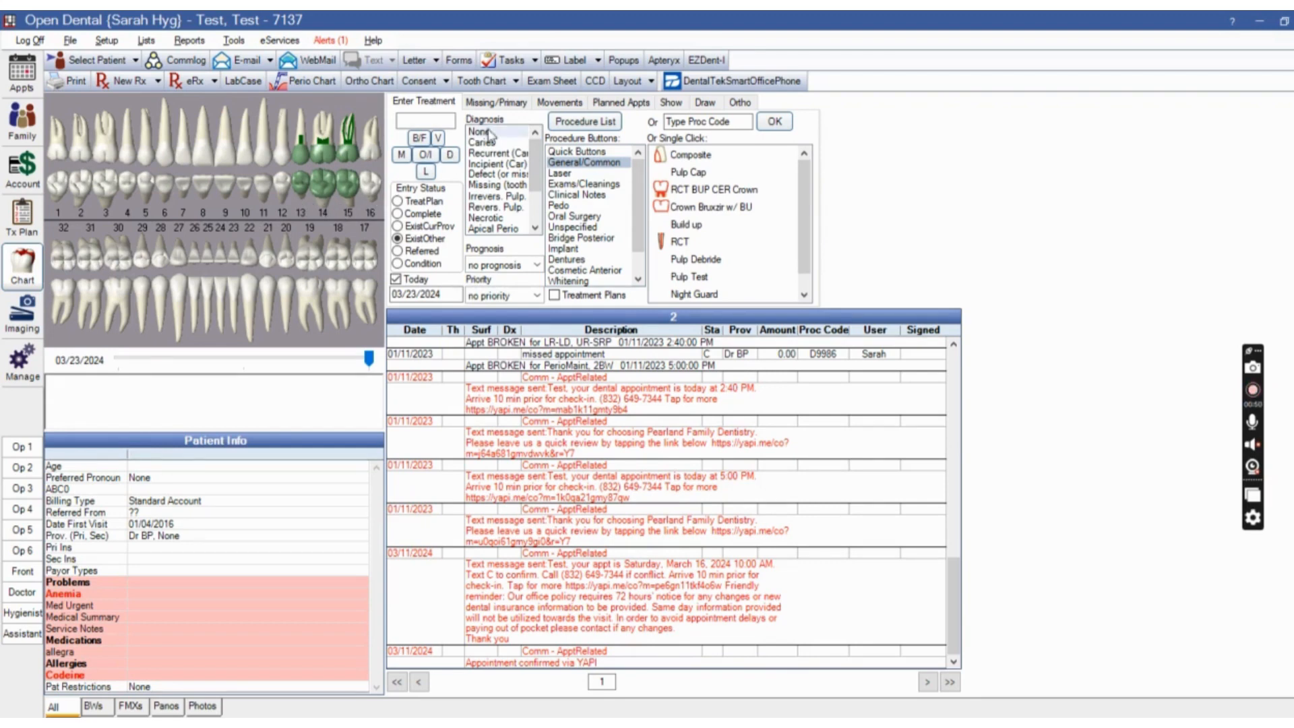
pyautogui.click(519, 108)
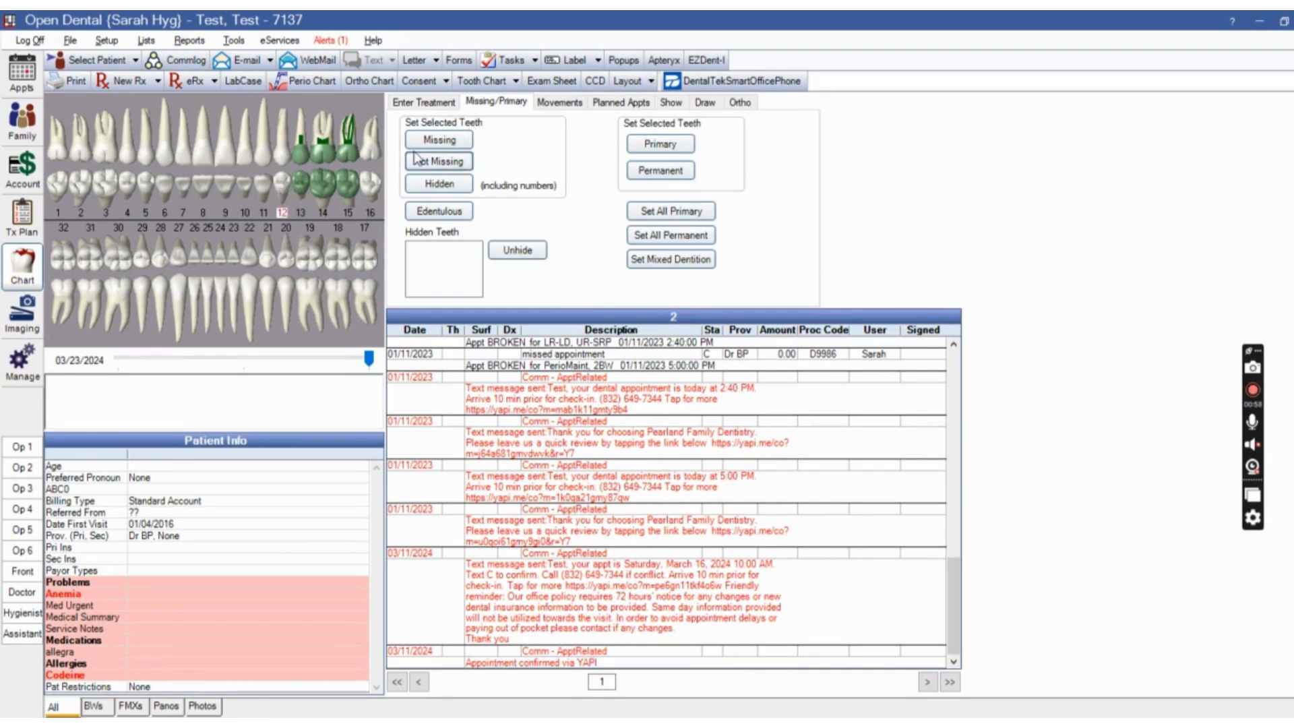
pyautogui.click(437, 141)
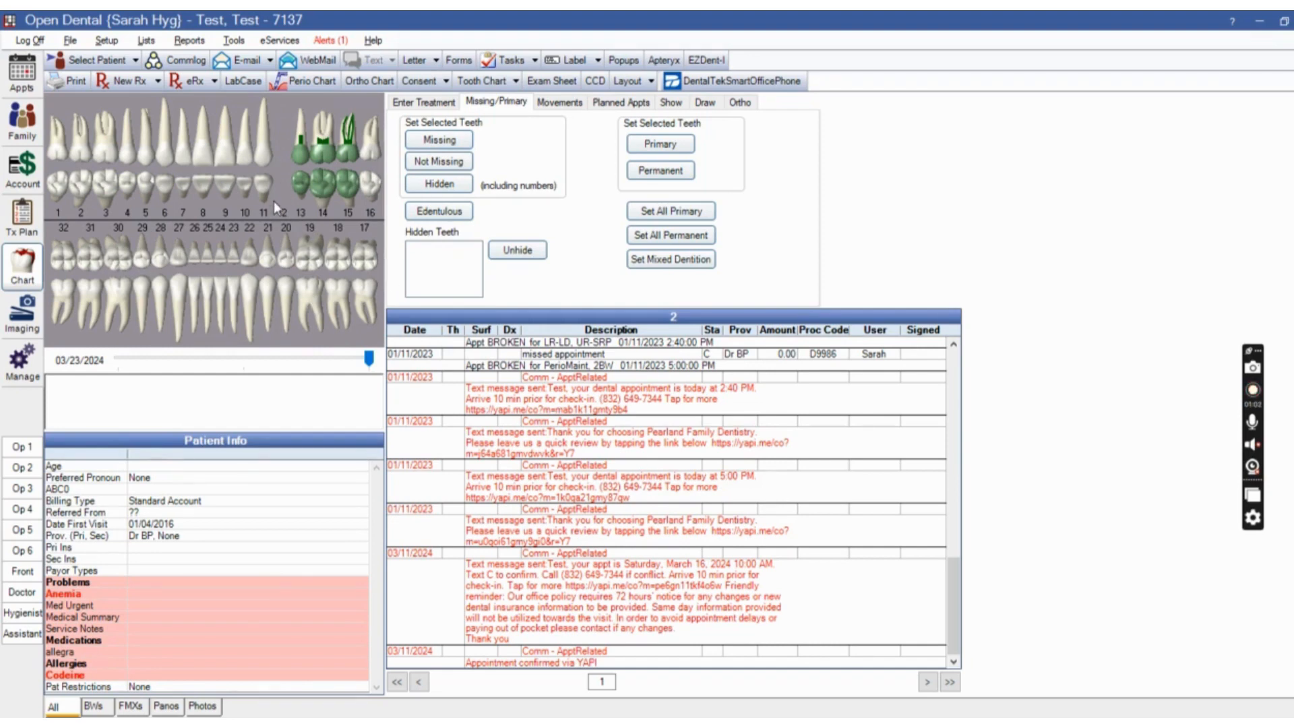
# - Mark lower teeth 19 and 20 as missing
pyautogui.click(286, 265)
pyautogui.click(309, 268)
pyautogui.click(447, 147)
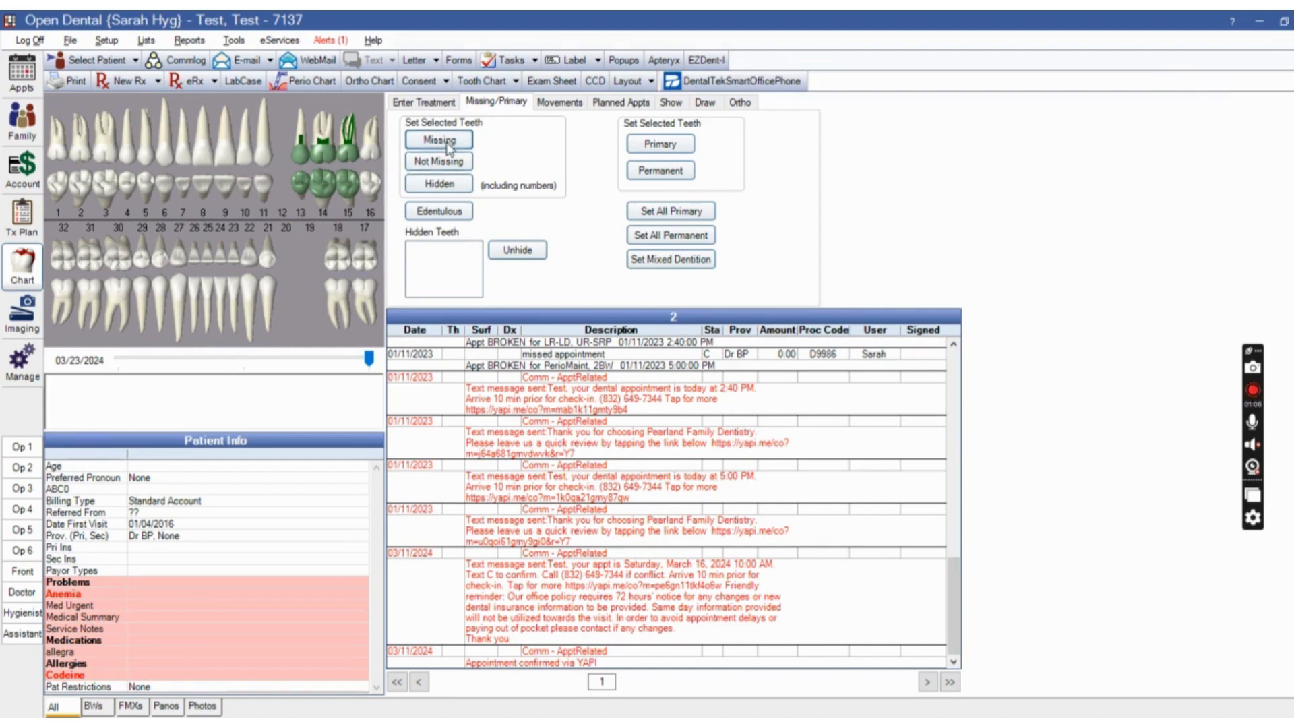
# - Set tooth 18 to missing and back to not missing, and set tooth 4 as primary
pyautogui.click(440, 140)
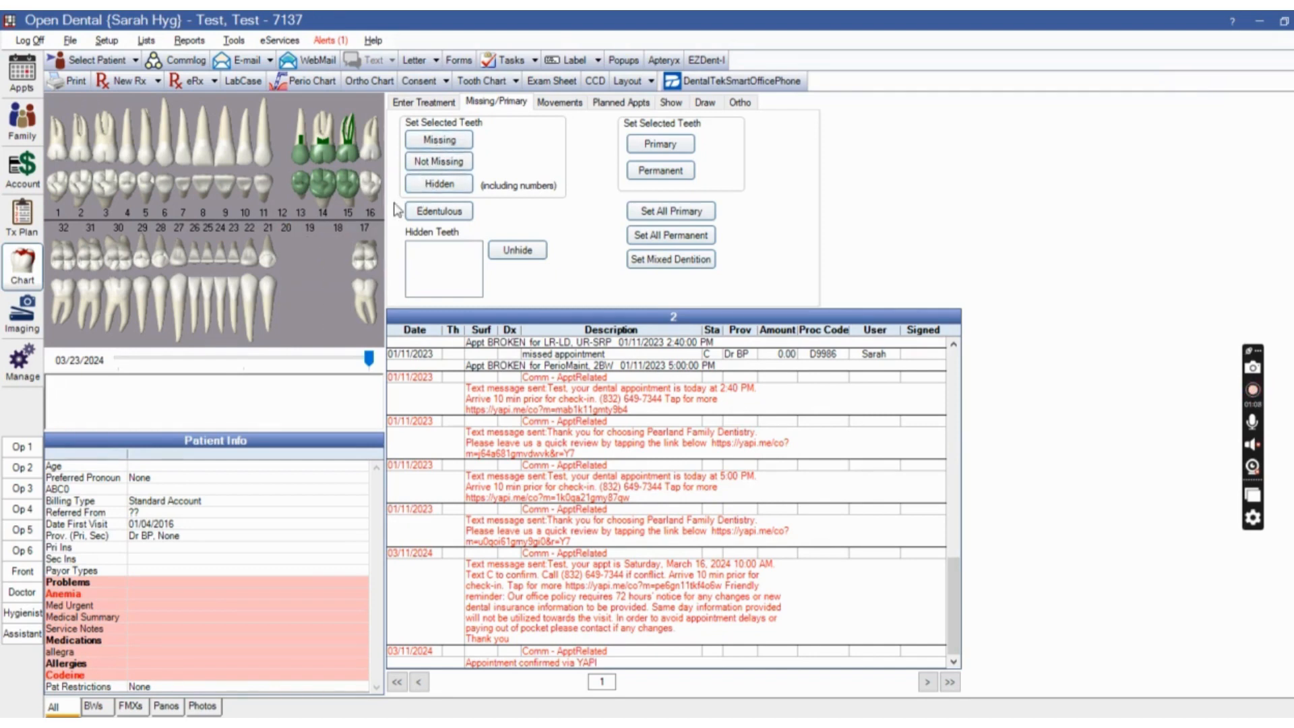
pyautogui.click(463, 163)
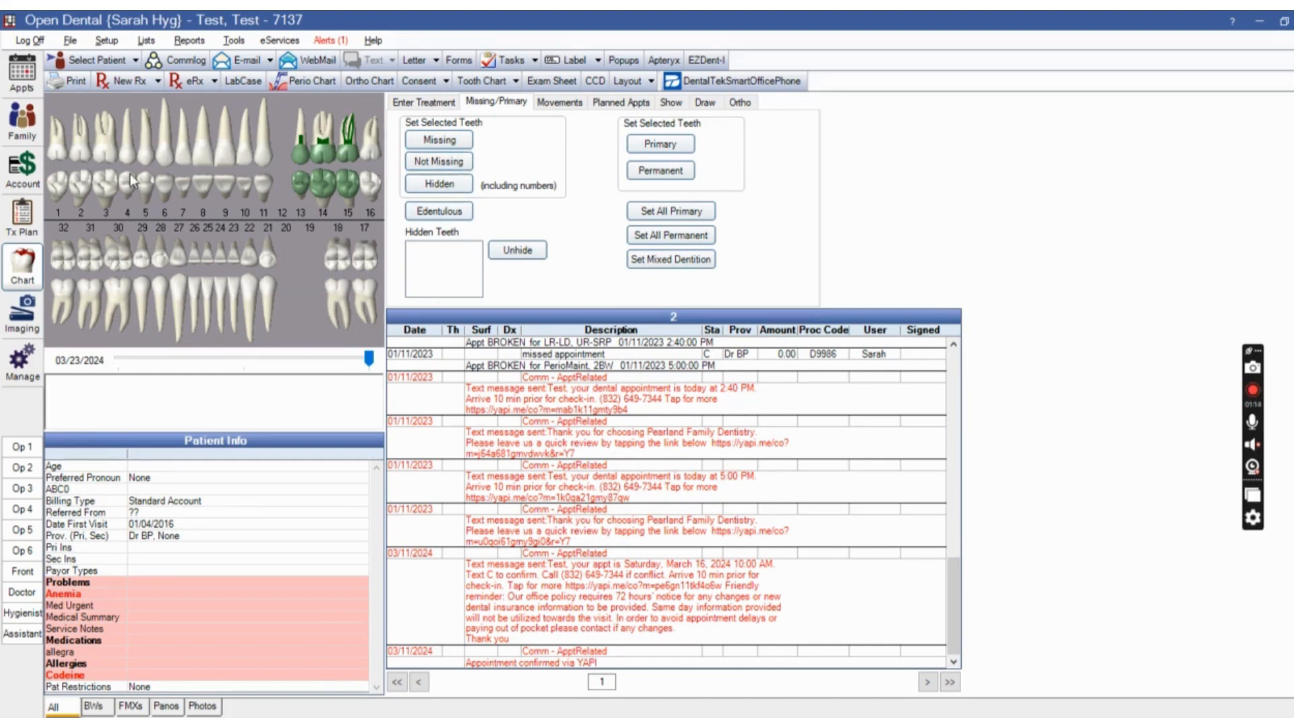
pyautogui.click(683, 148)
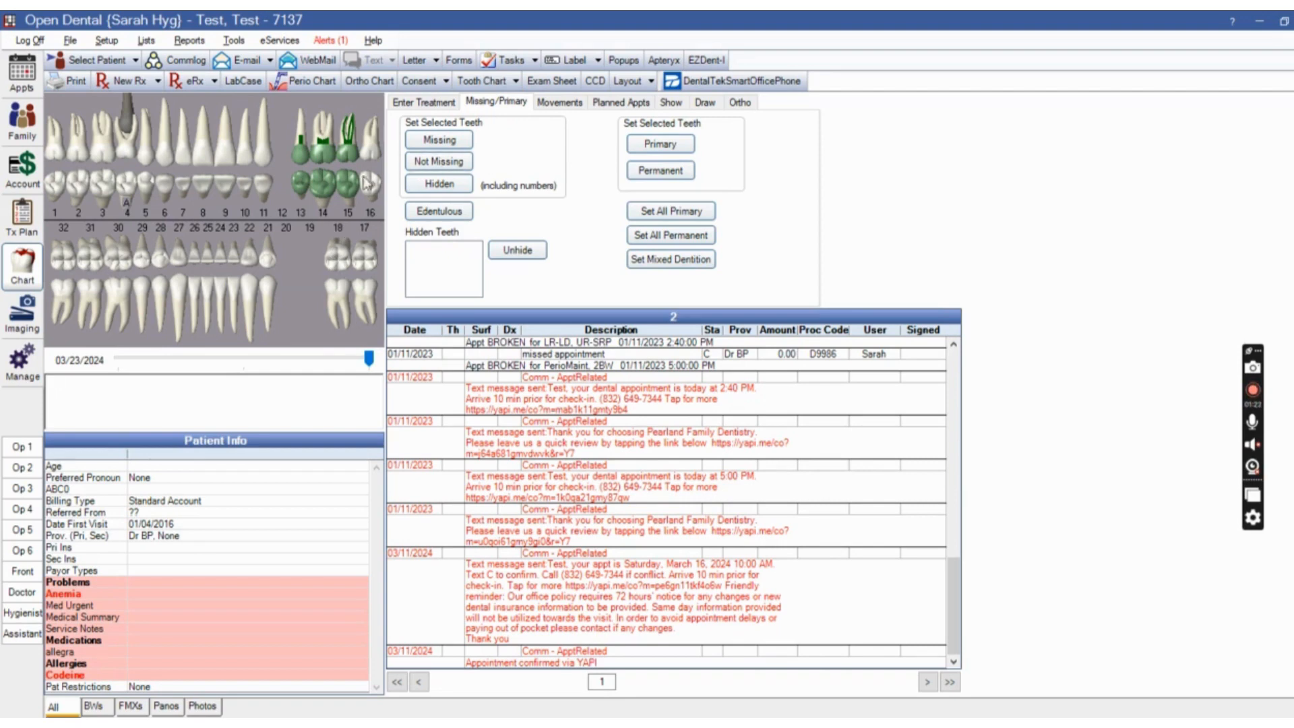
# - Chart an MO posterior composite on tooth 11 with TreatPlan status, declining the recommended procedure code change
pyautogui.click(422, 102)
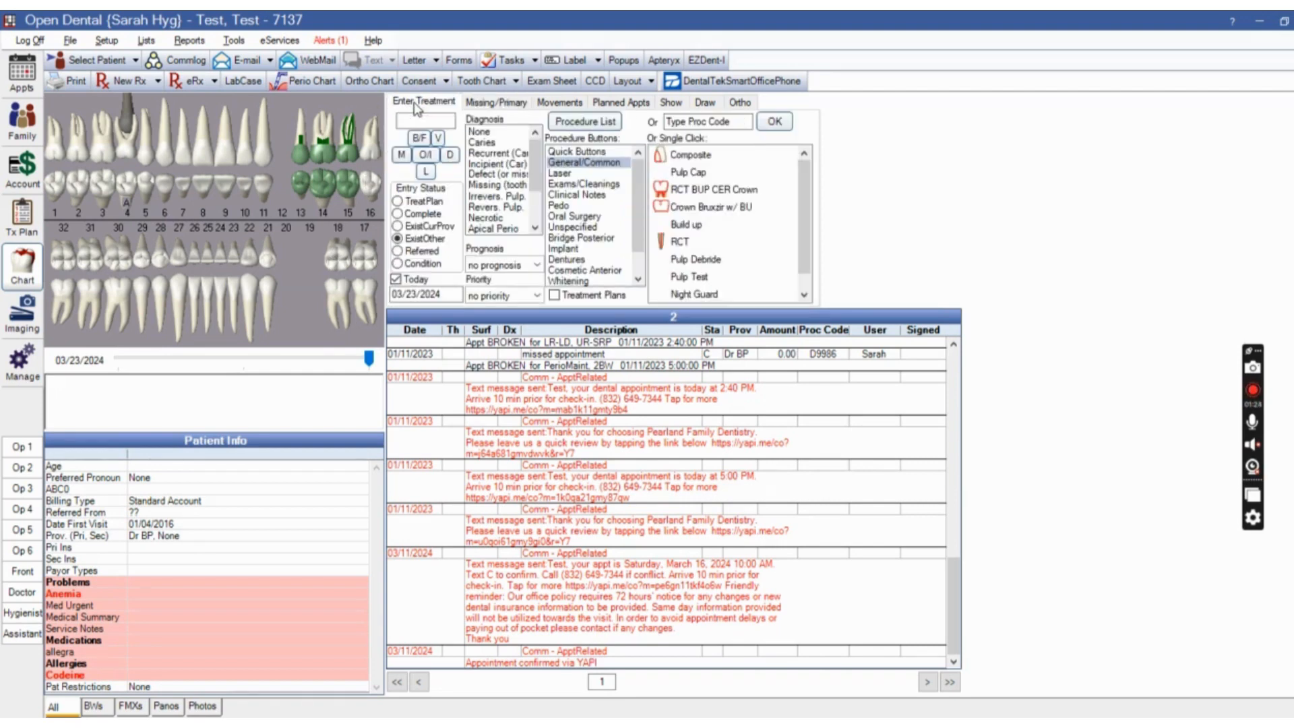
pyautogui.click(399, 203)
pyautogui.click(614, 152)
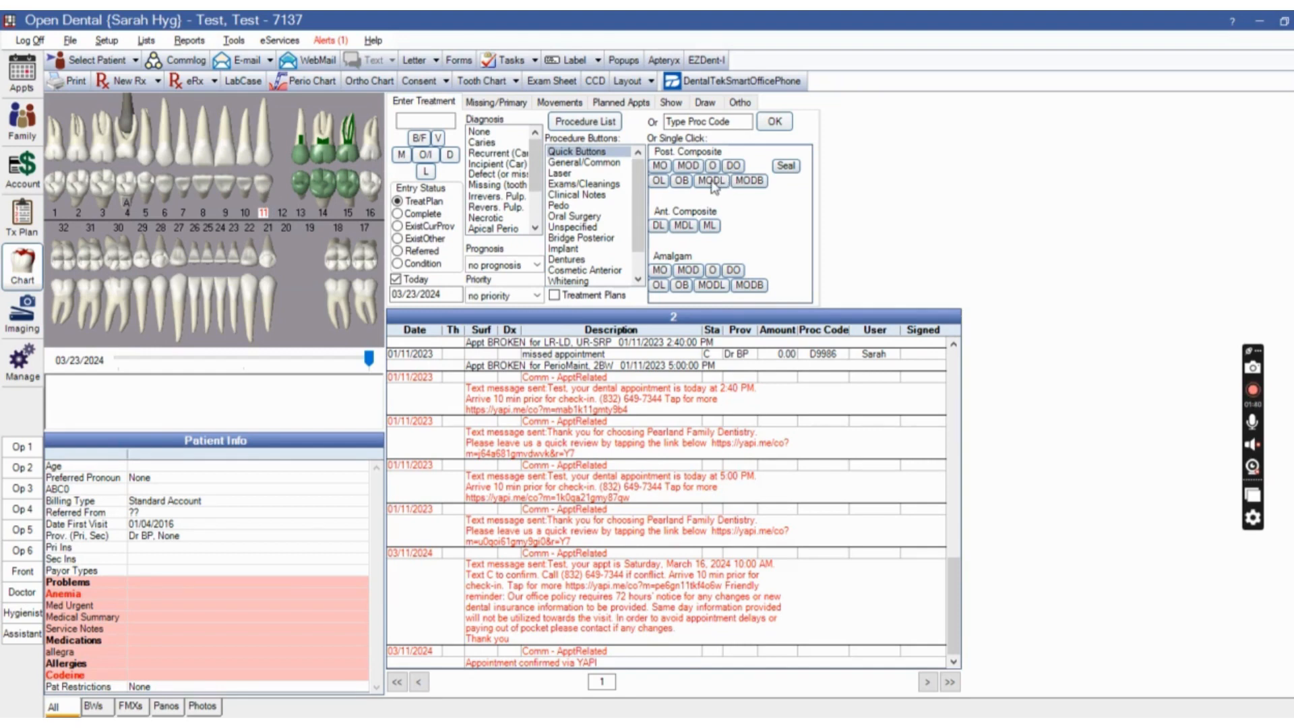
pyautogui.click(661, 168)
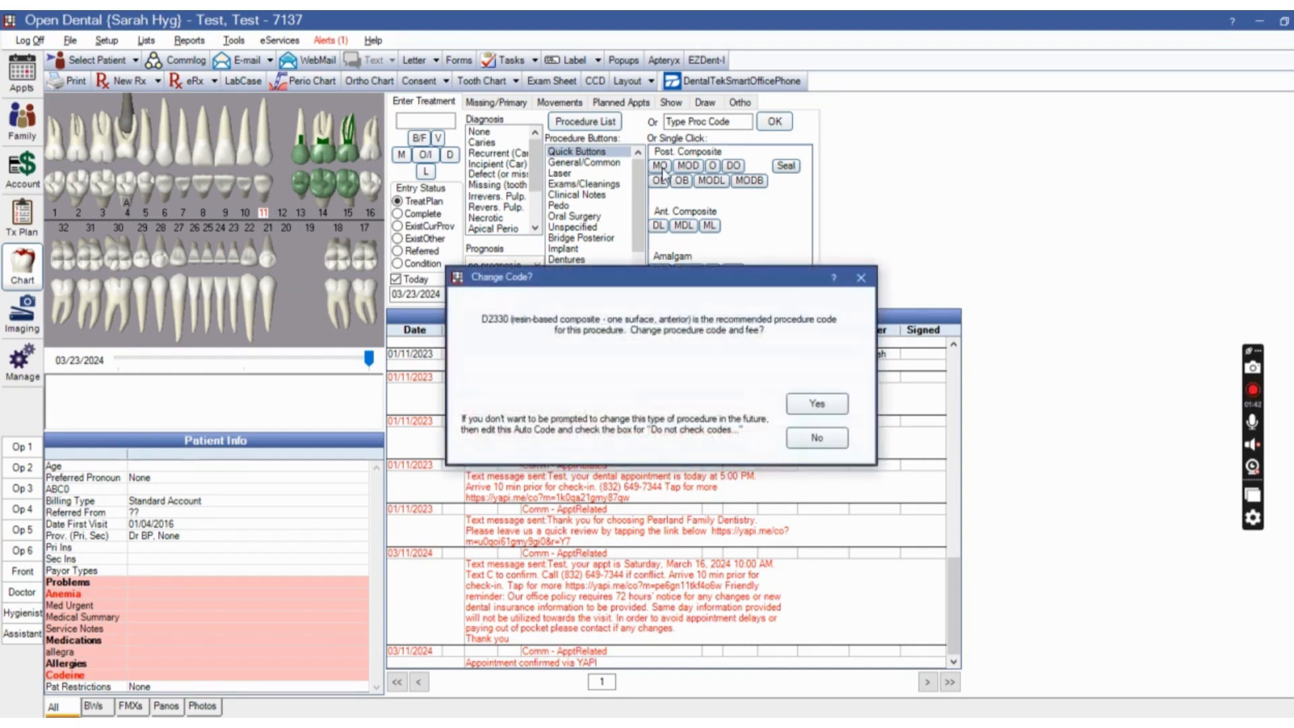
pyautogui.click(809, 438)
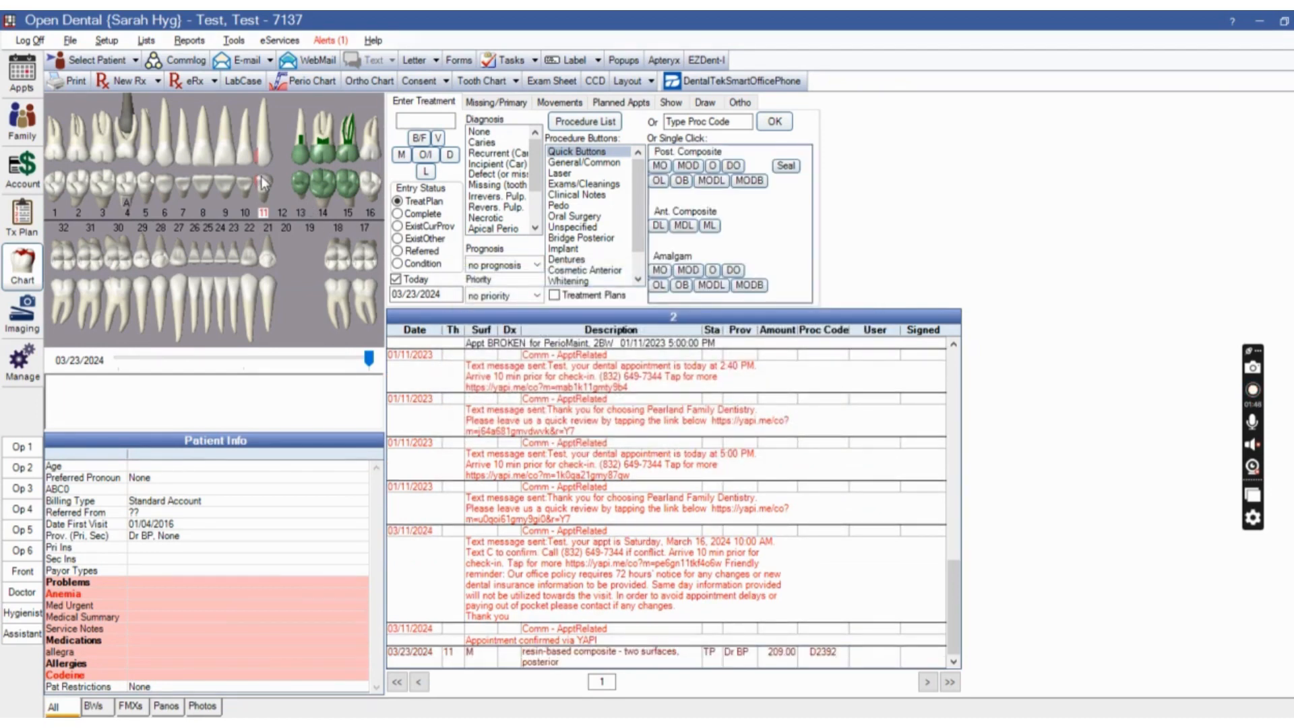
# - Treatment-plan a General/Common composite on tooth 11 with surfaces MI
pyautogui.click(403, 157)
pyautogui.click(616, 163)
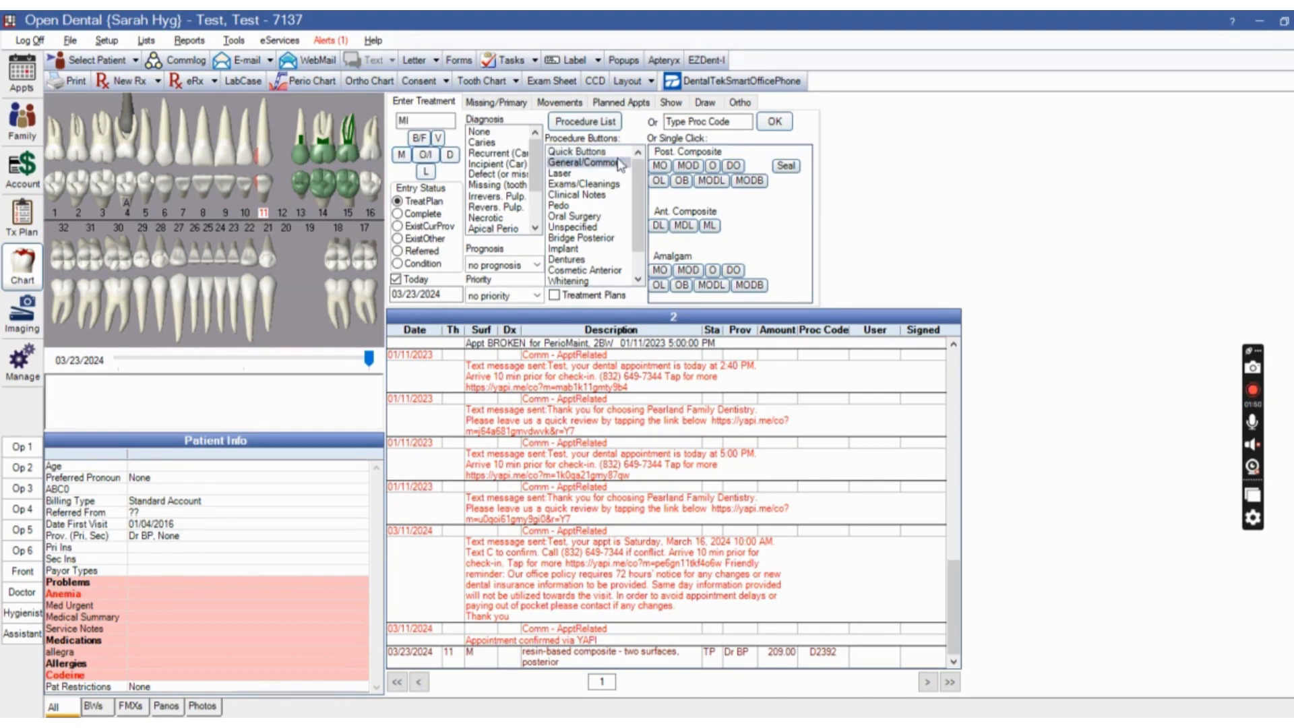
pyautogui.click(708, 159)
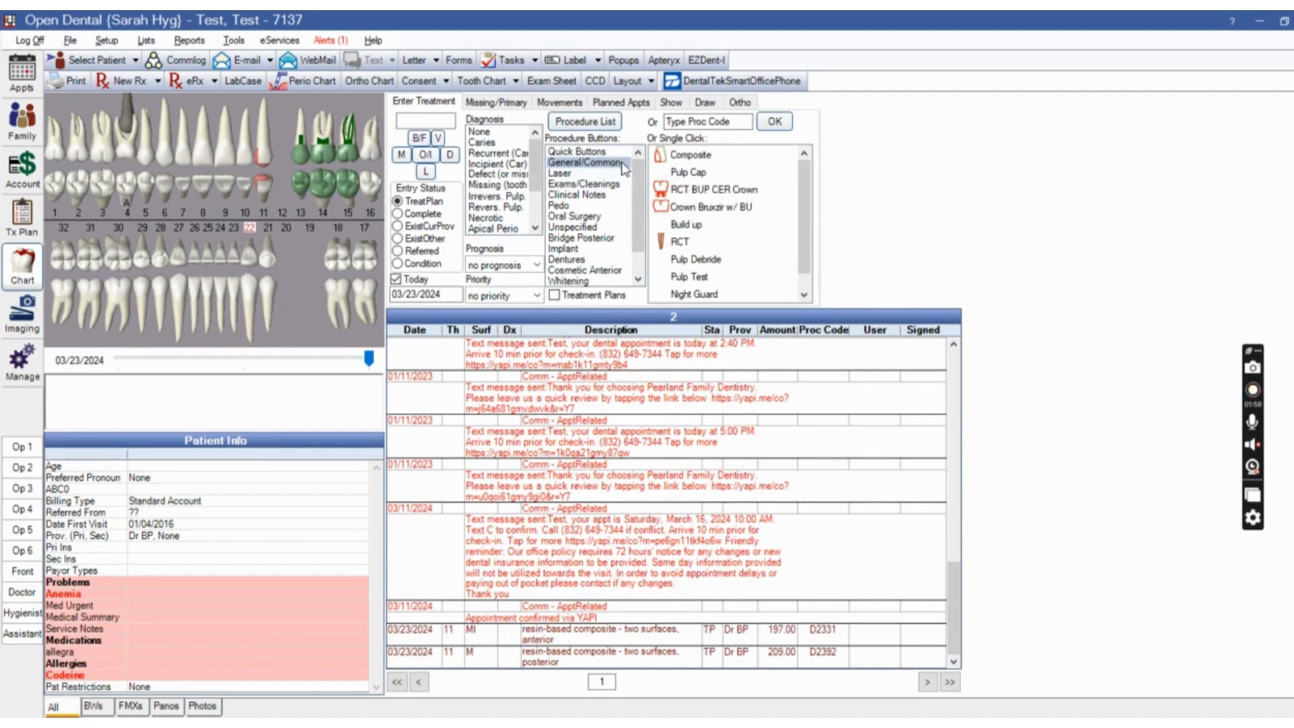
# - Treatment-plan a root canal, buildup and ceramic crown on tooth 22, and a Bruxzir crown with buildup on tooth 21
pyautogui.click(755, 196)
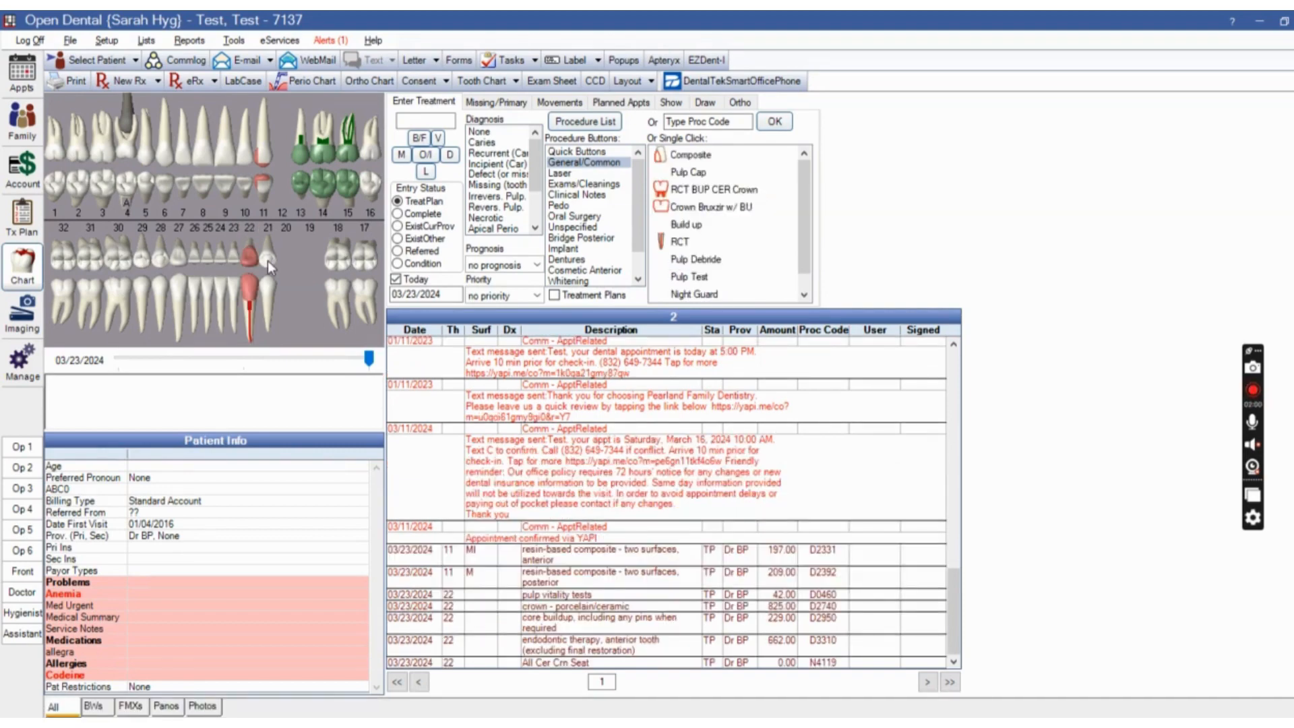
pyautogui.click(695, 207)
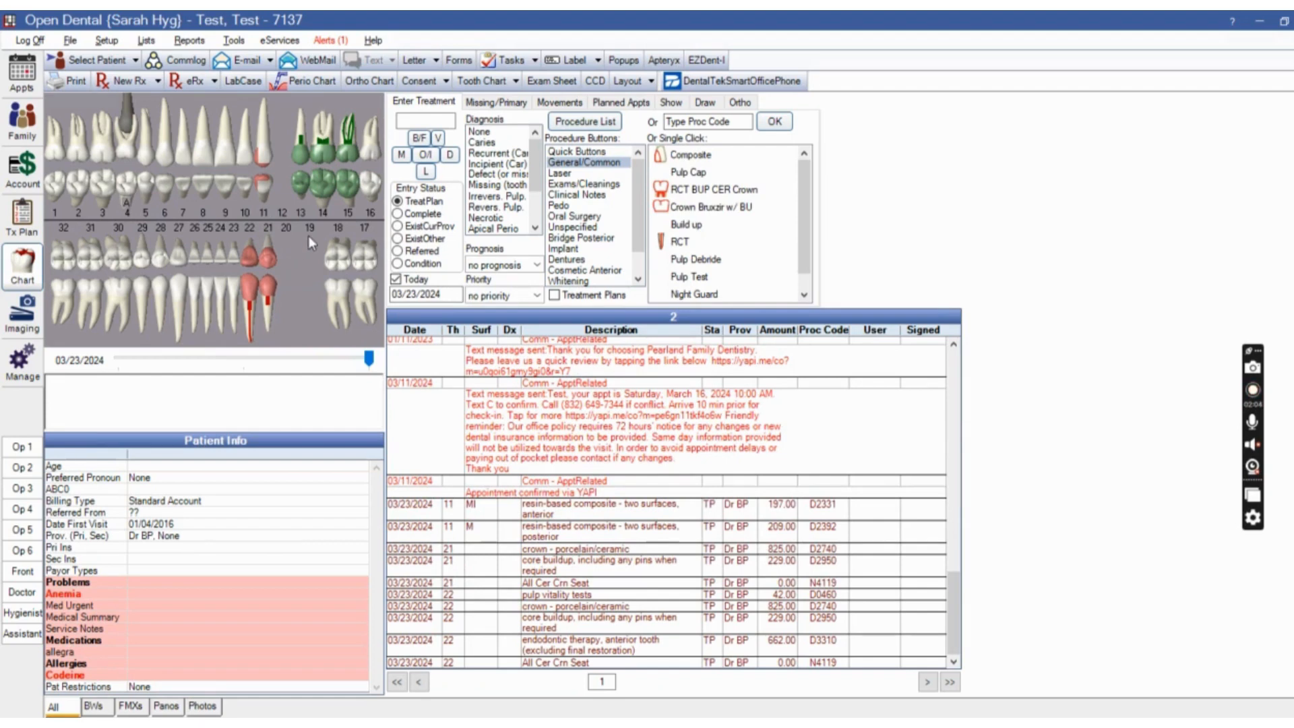
# - Treatment-plan a simple extraction of tooth 18 with a bone graft and Gelfoam/Hemostasis
pyautogui.click(575, 215)
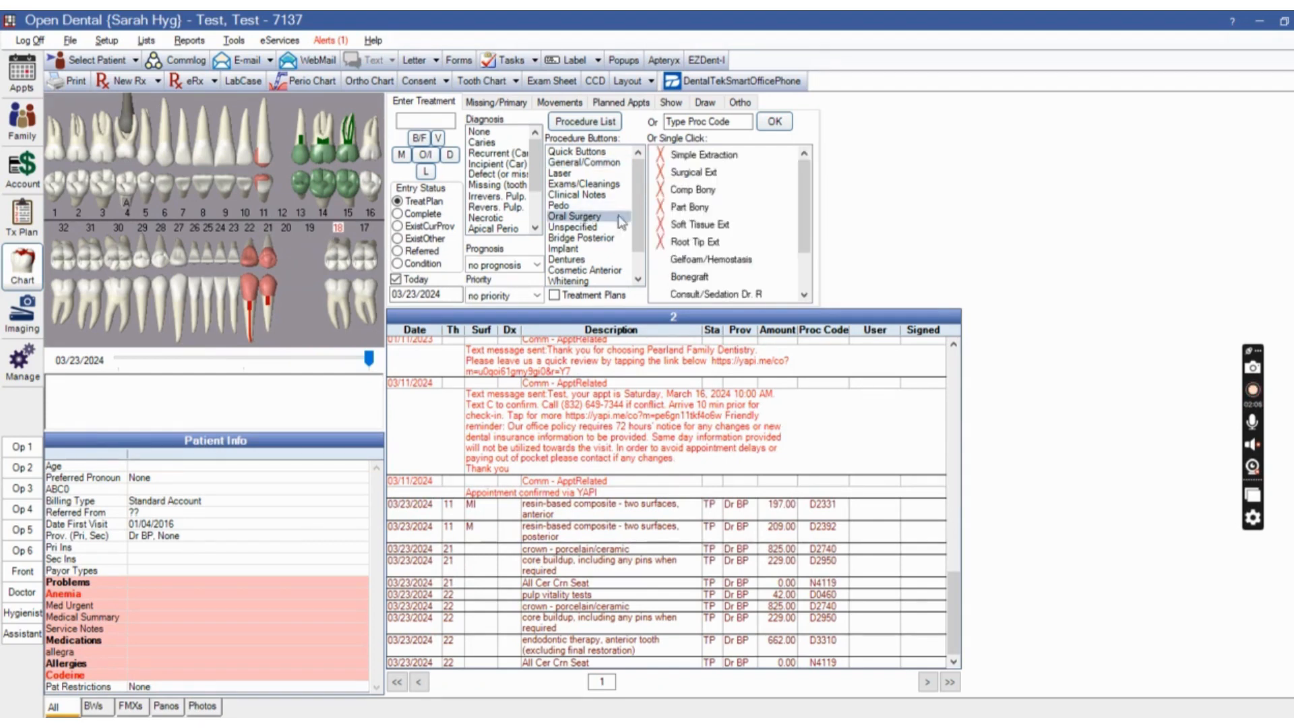
pyautogui.click(737, 157)
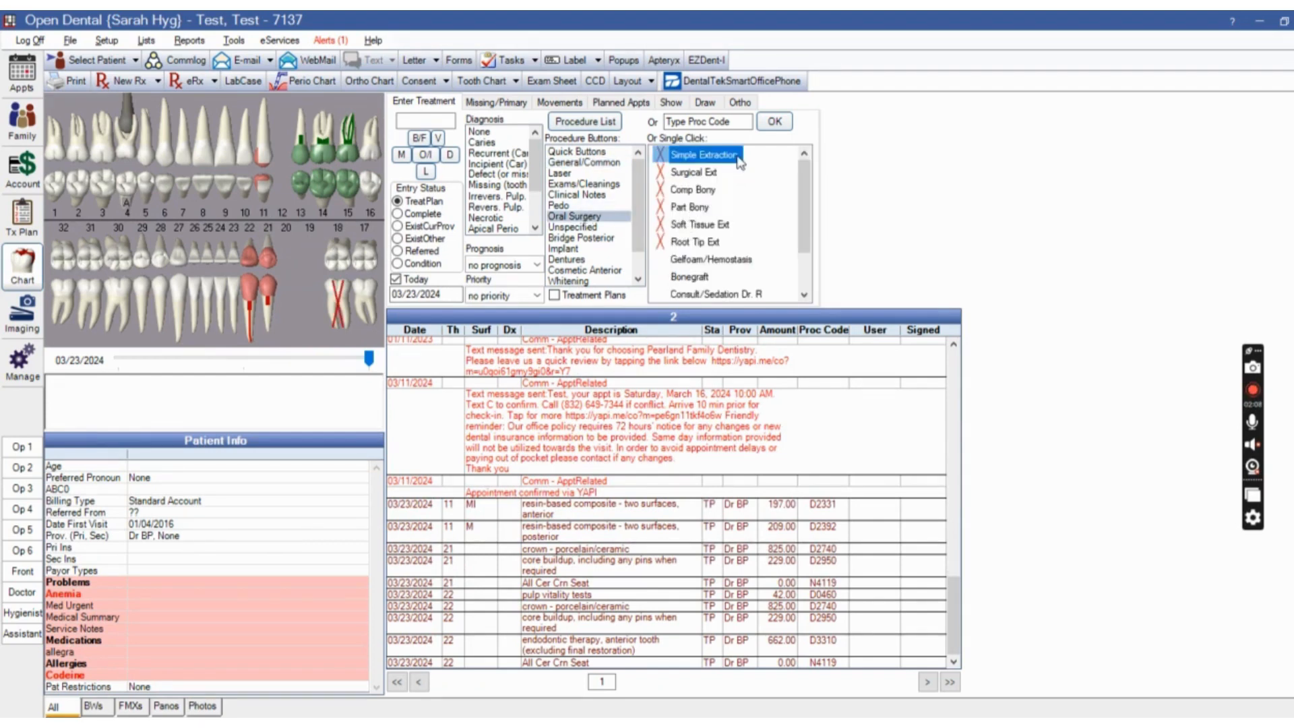
pyautogui.click(348, 294)
pyautogui.click(713, 277)
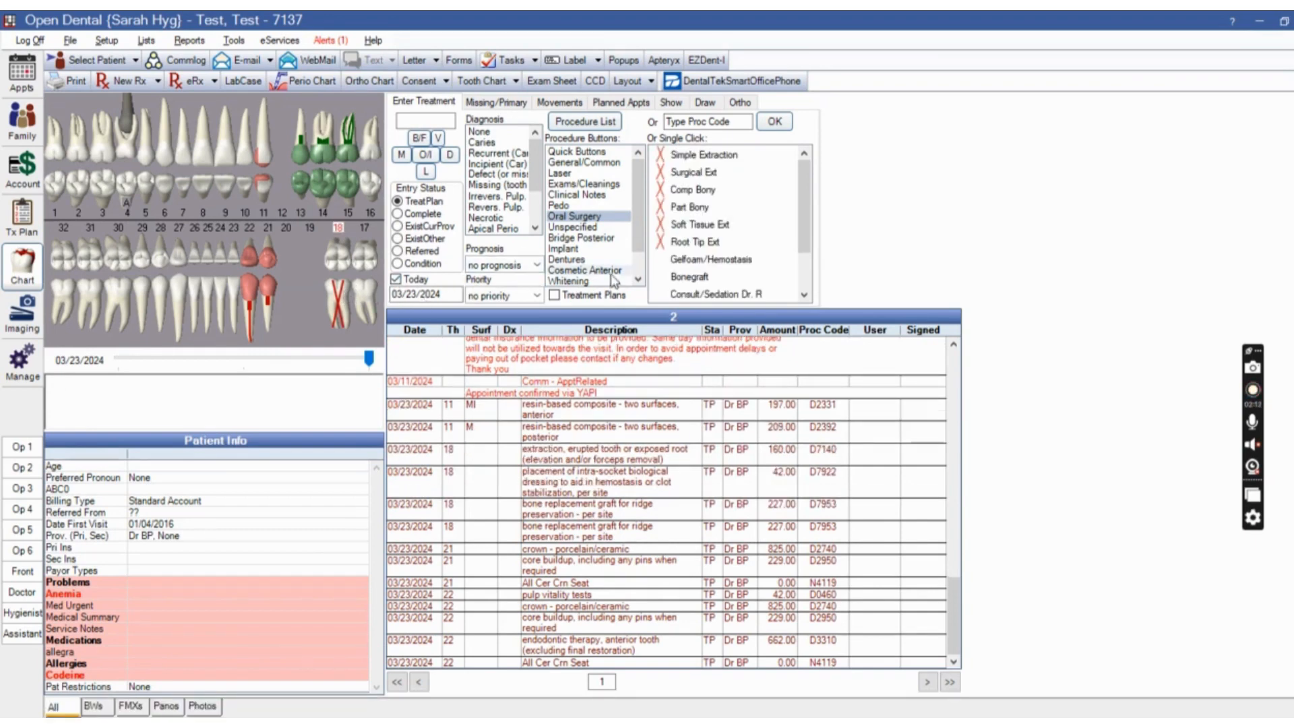
pyautogui.click(702, 264)
pyautogui.scroll(-1, 728, 273)
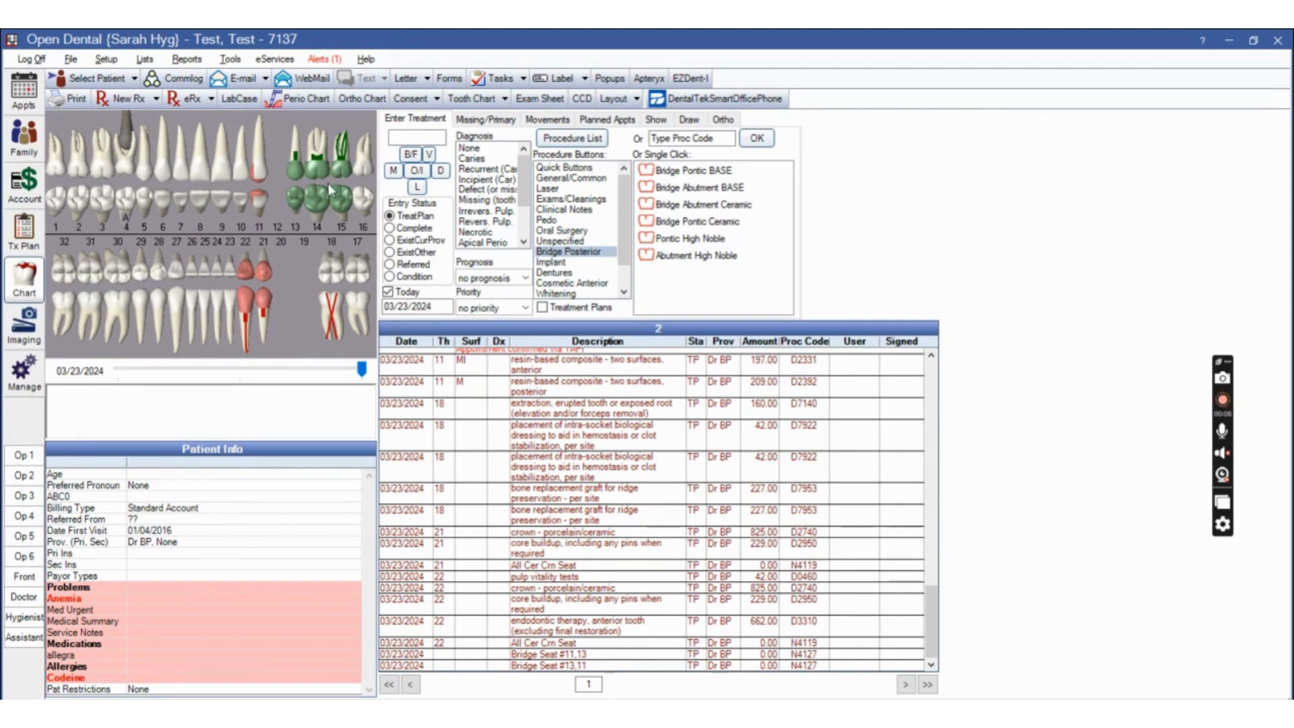
# - Treatment-plan a ceramic bridge with abutments on teeth 11 and 13 and a pontic on tooth 12
pyautogui.click(258, 196)
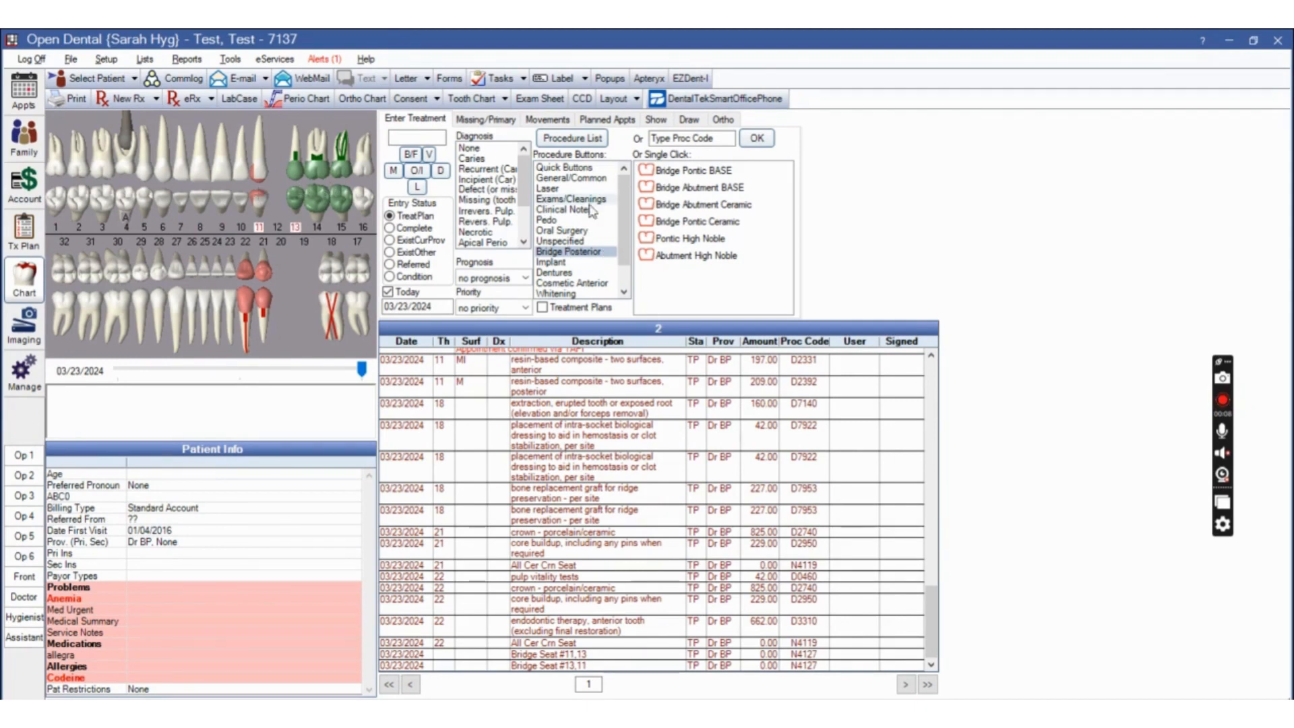
pyautogui.click(703, 205)
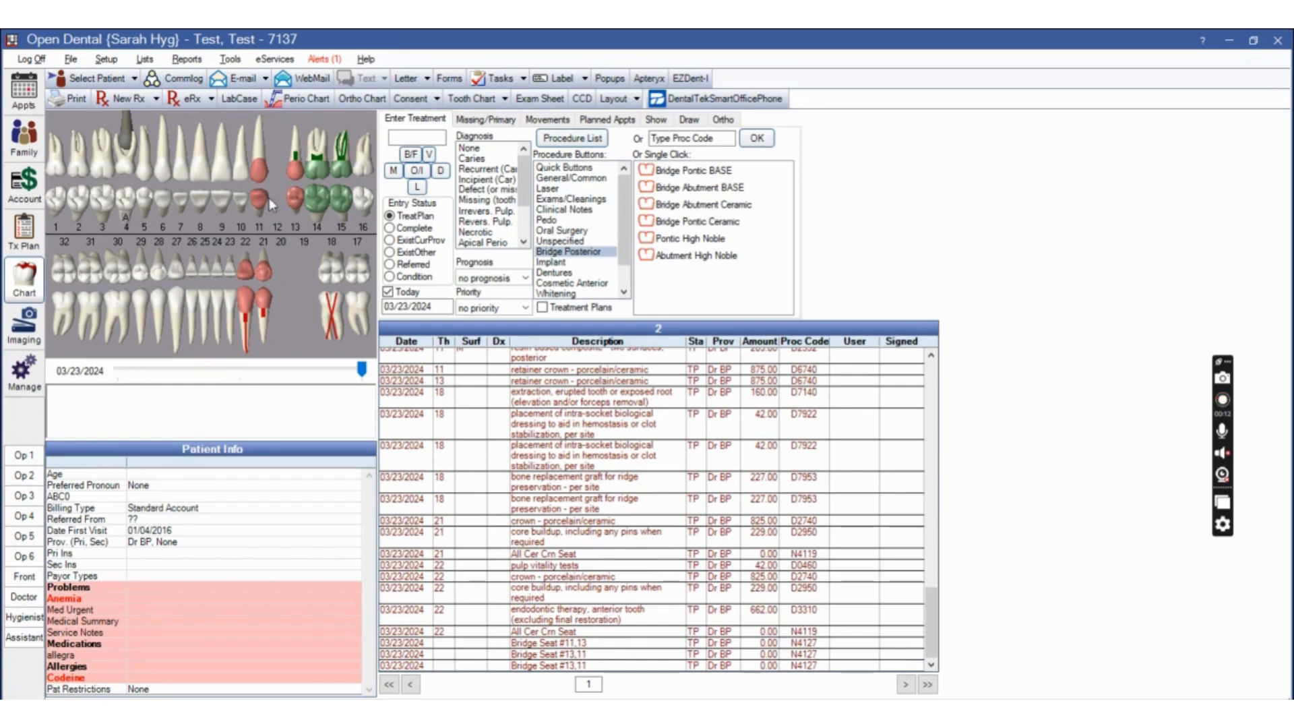
pyautogui.click(687, 227)
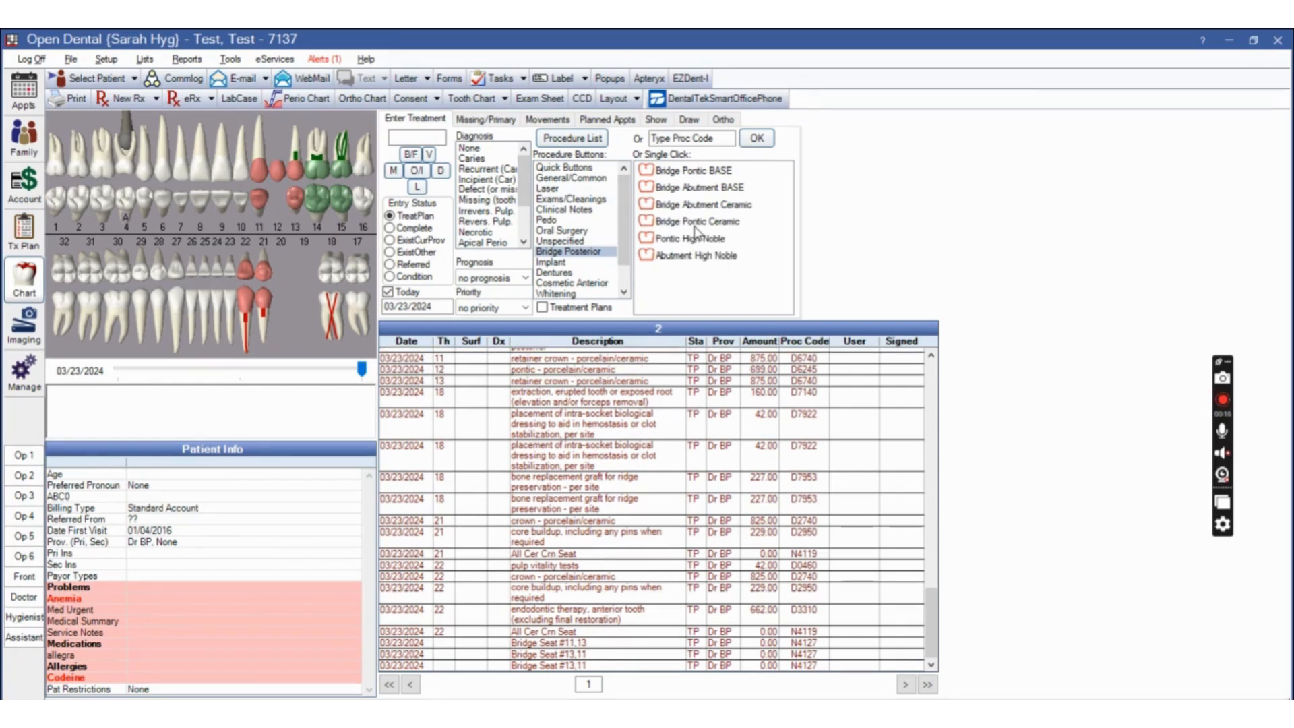
# - Treatment-plan a metal cast maxillary partial denture (Max Partial) for teeth 19 and 20
pyautogui.click(593, 274)
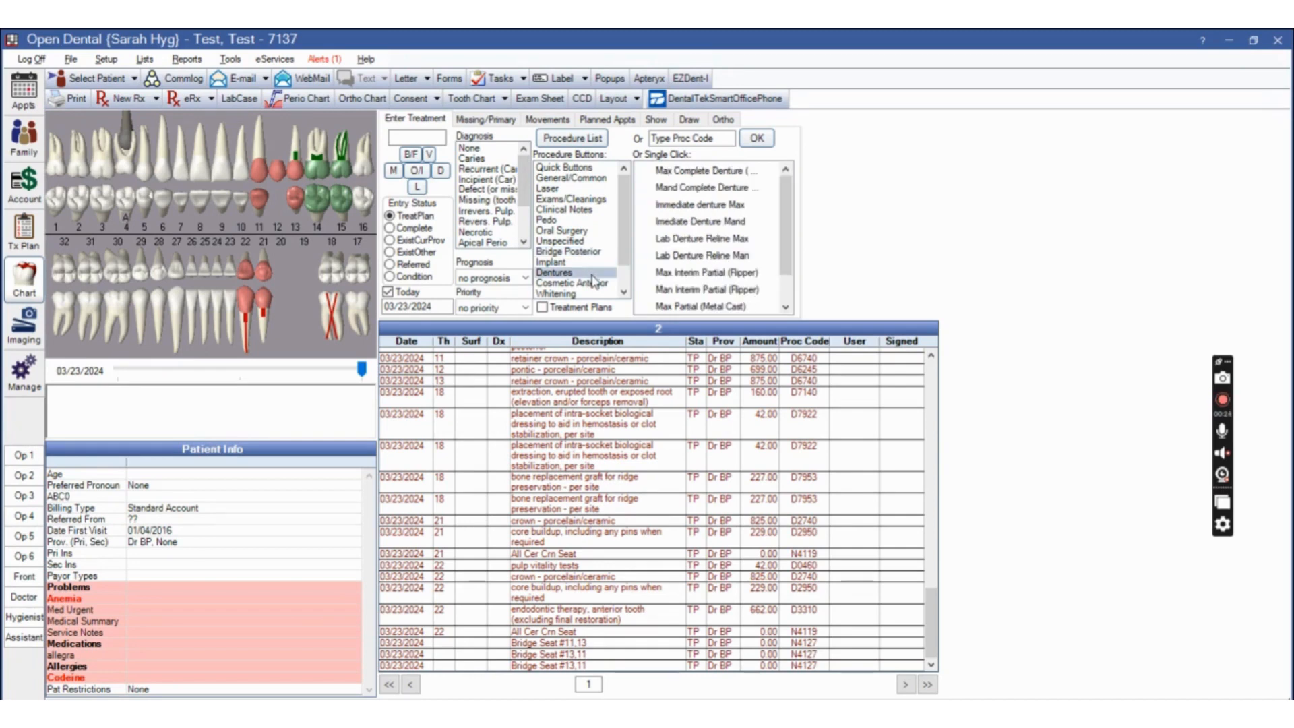
pyautogui.click(280, 282)
pyautogui.click(303, 281)
pyautogui.moveTo(787, 254); pyautogui.dragTo(788, 282)
pyautogui.click(740, 275)
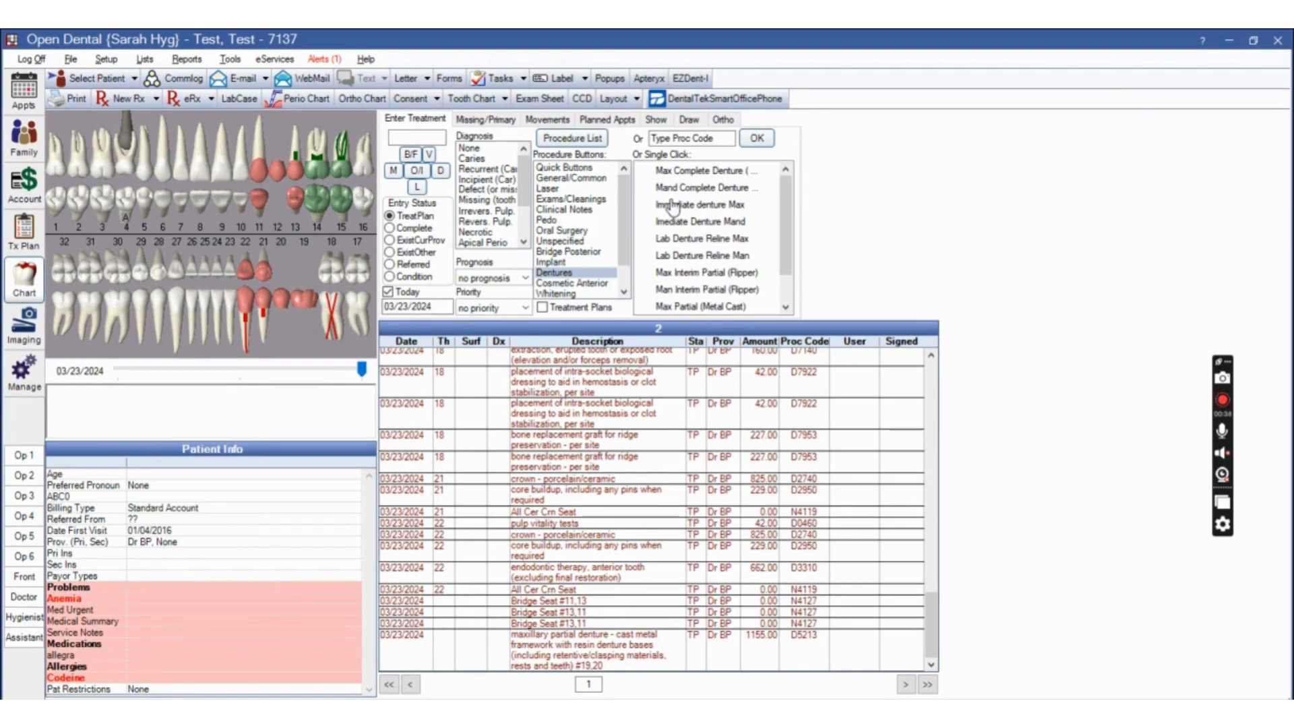
# - Mark the planned porcelain/ceramic crown on tooth 21 as a Replacement with original date 01/01/2010
pyautogui.doubleClick(571, 481)
pyautogui.click(383, 362)
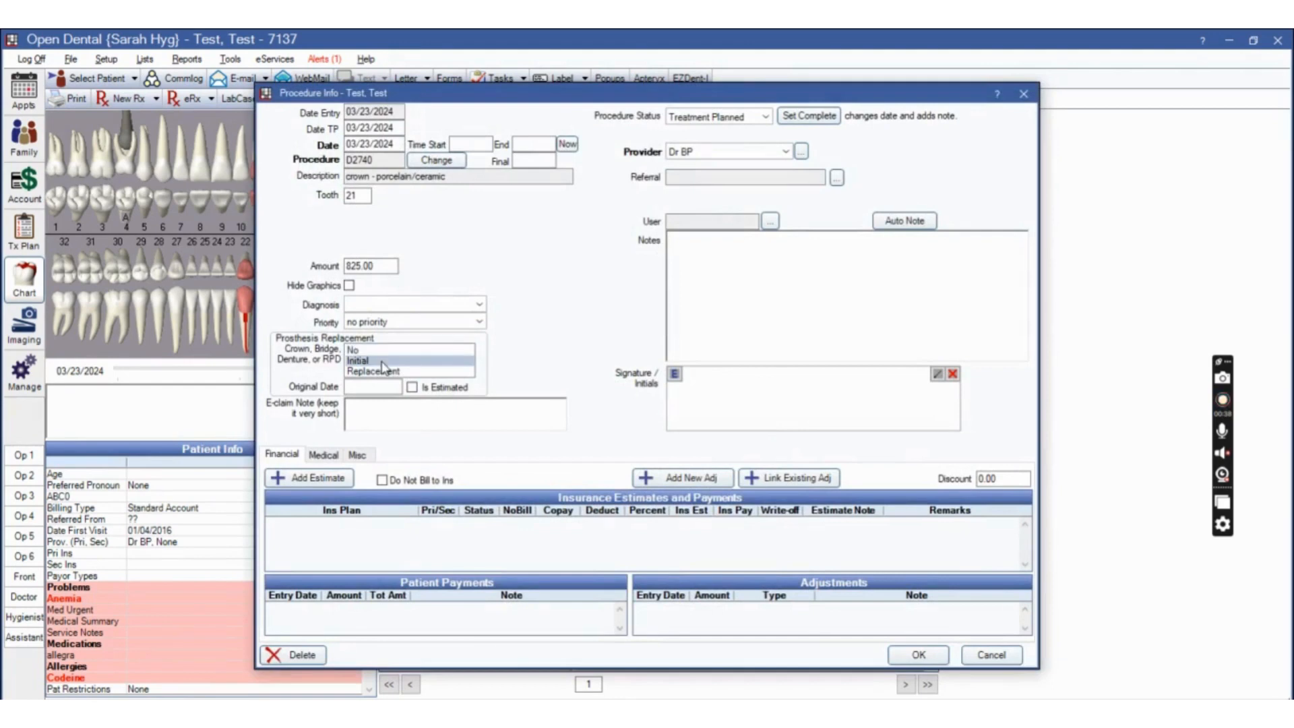
pyautogui.click(426, 372)
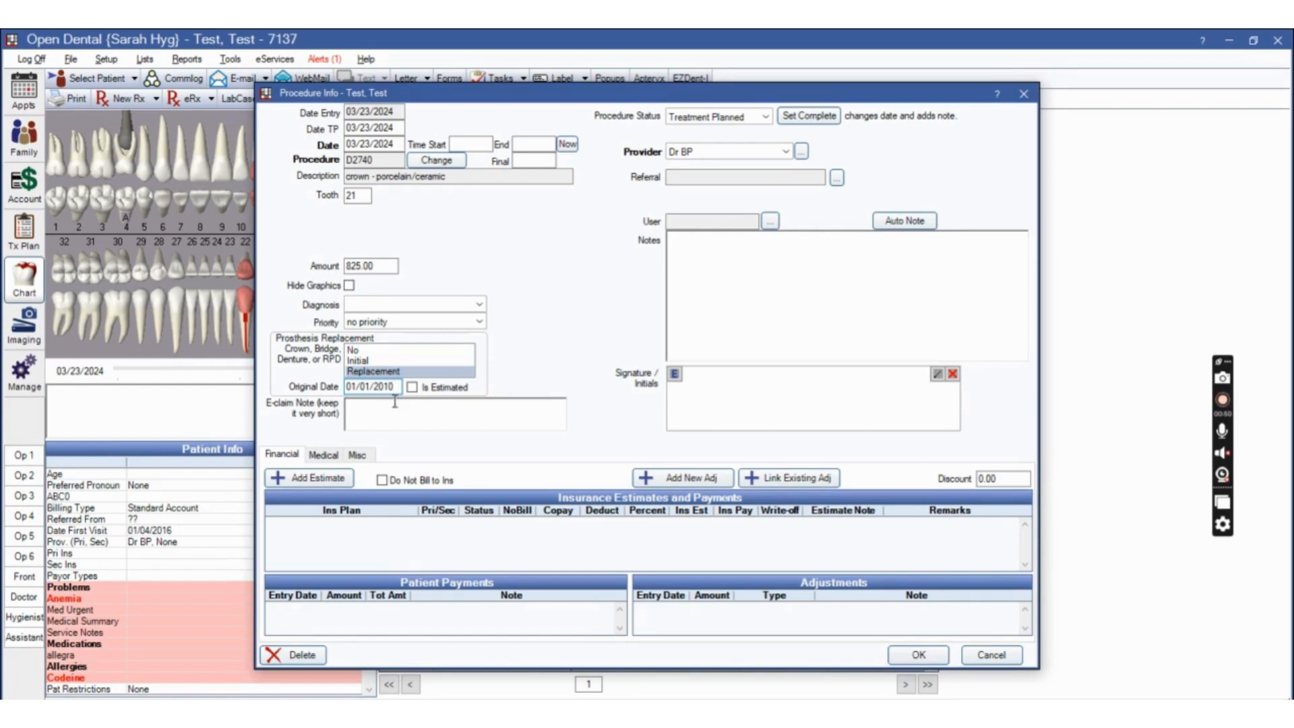
pyautogui.click(919, 655)
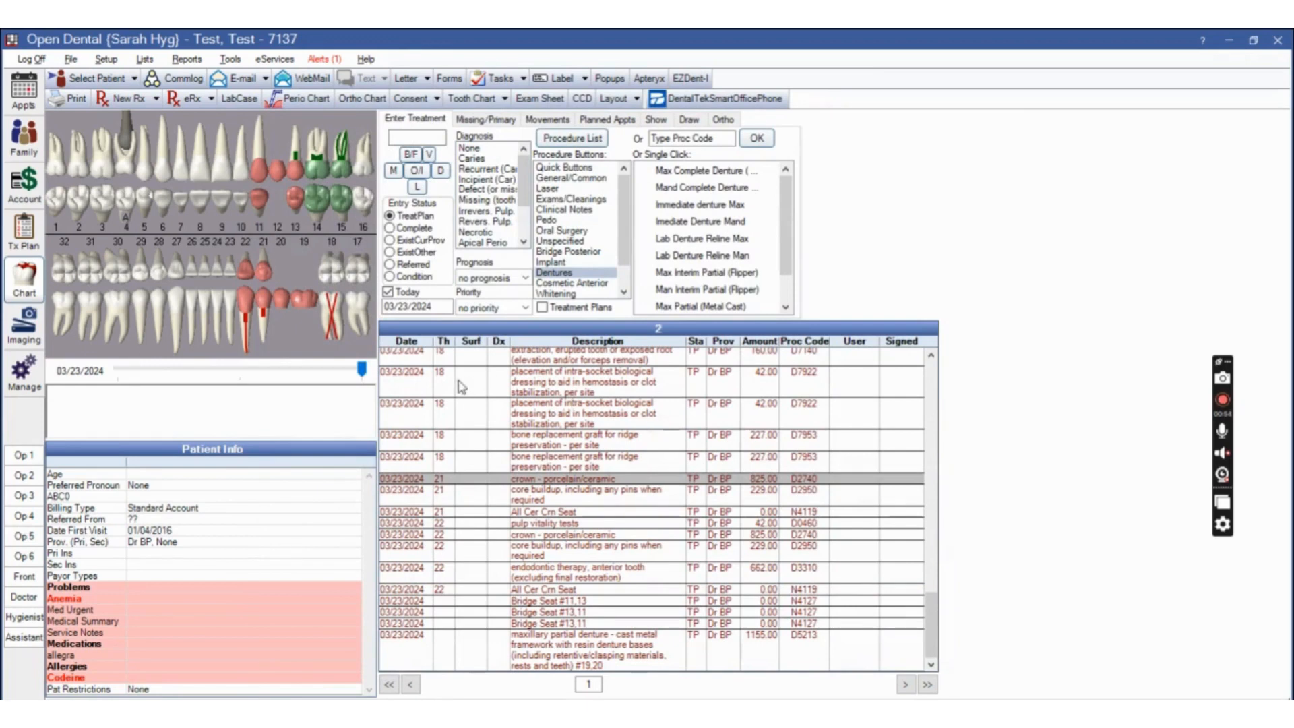
# - Treatment-plan an implant for tooth 19 with a surgical guide, prefabricated abutment and surgical placement
pyautogui.click(310, 274)
pyautogui.click(580, 254)
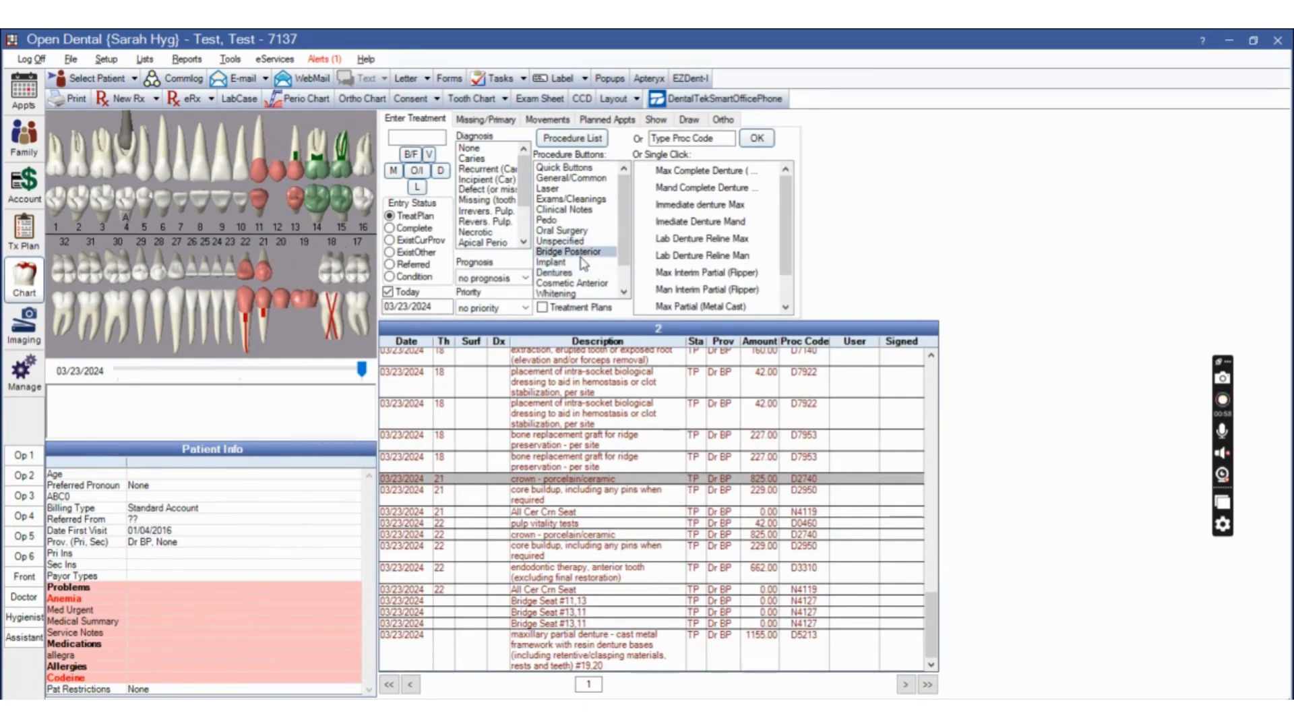
pyautogui.click(582, 262)
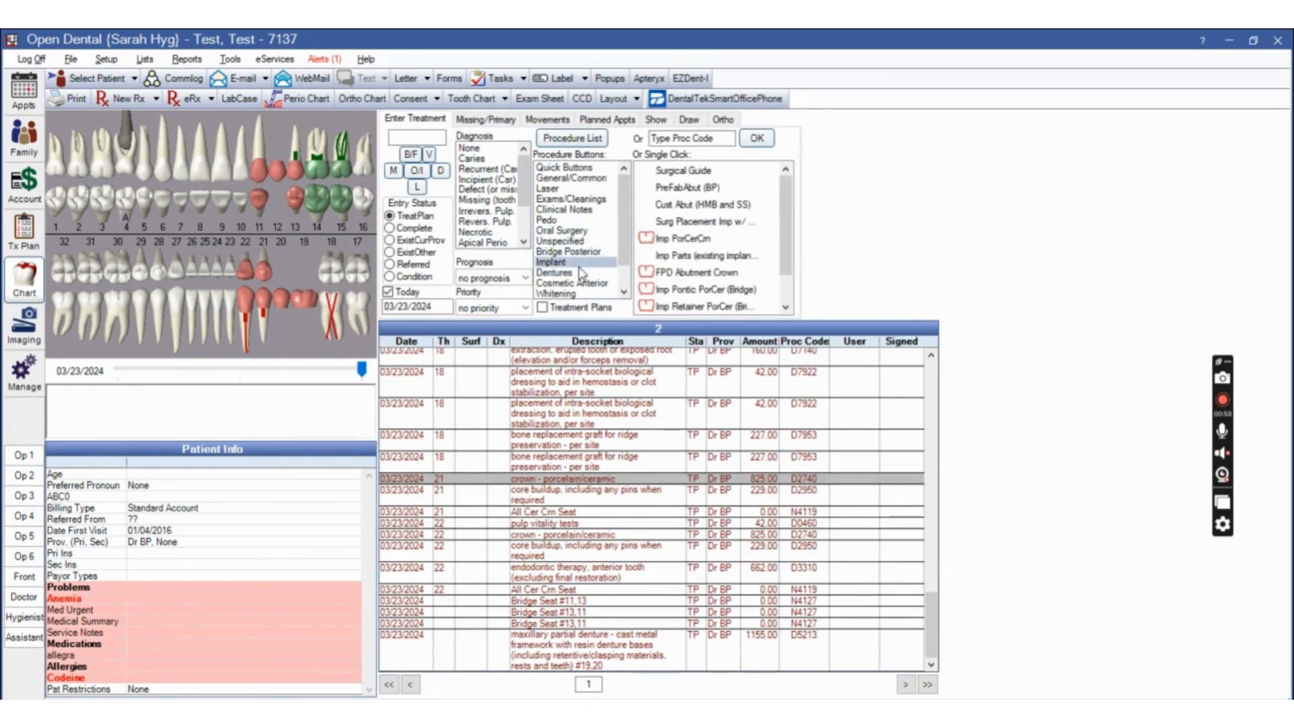
pyautogui.click(707, 173)
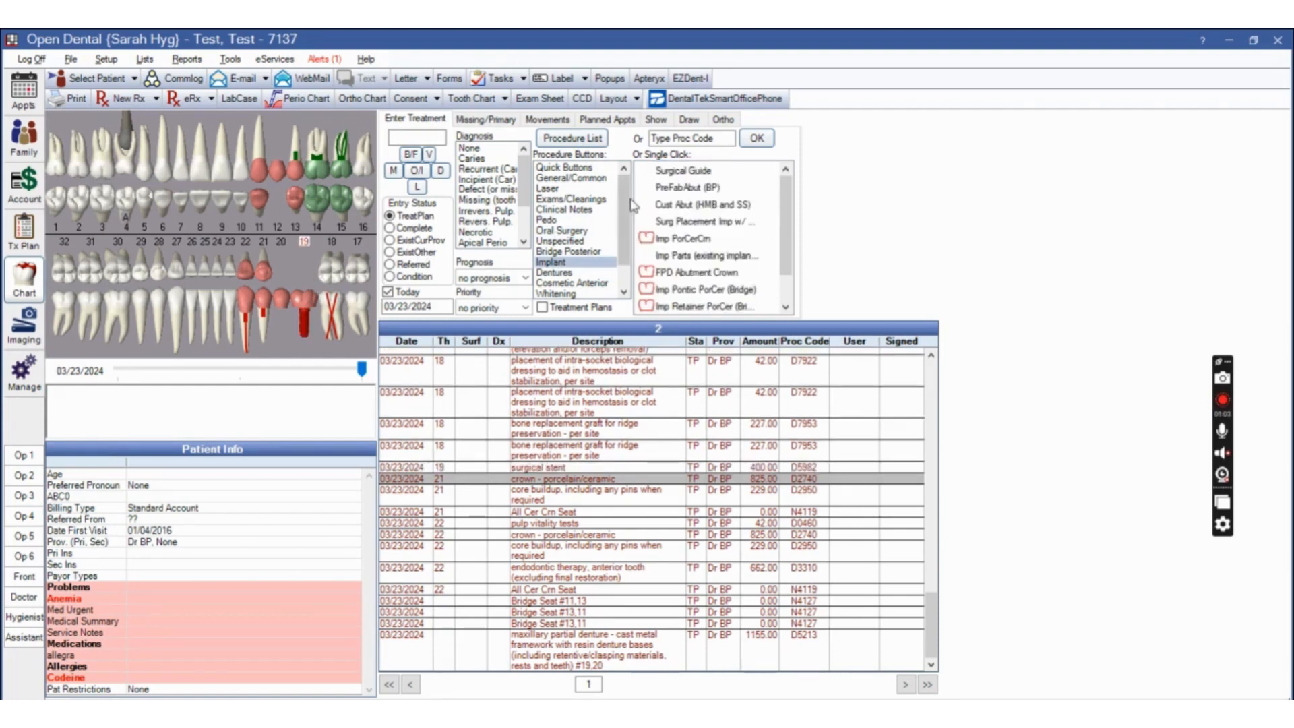
pyautogui.click(694, 189)
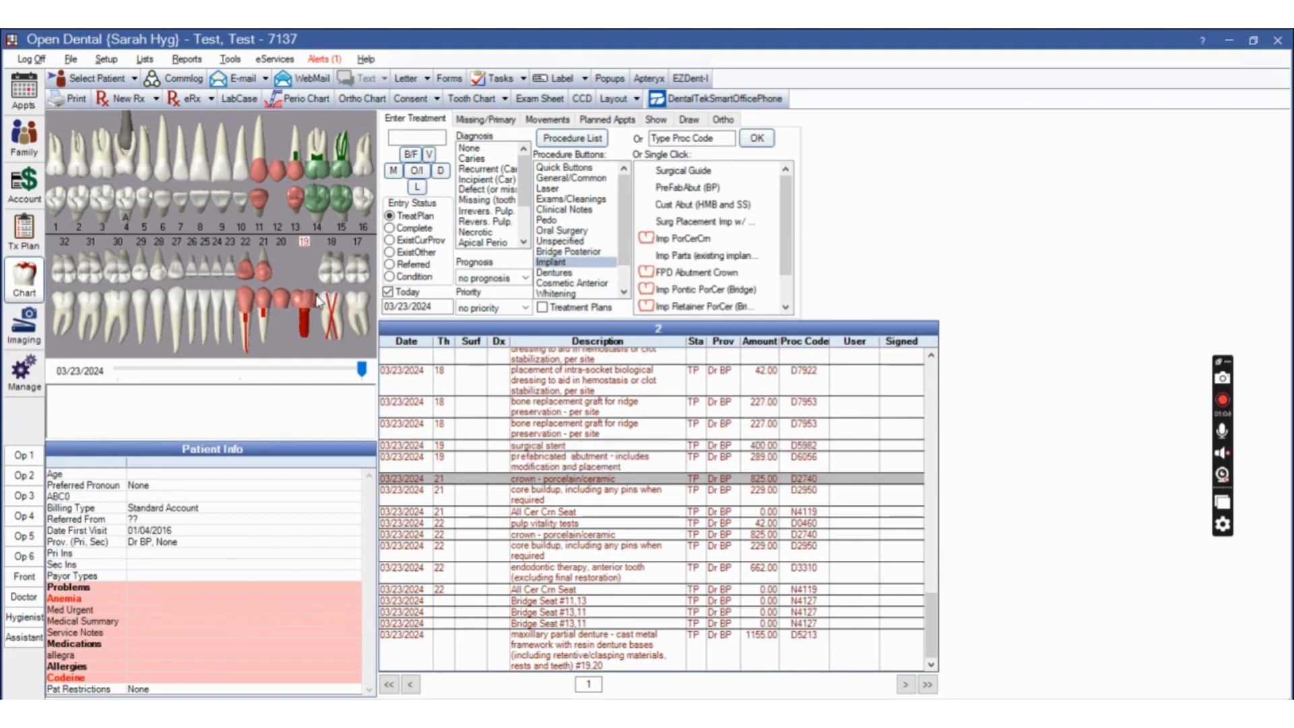
pyautogui.click(715, 222)
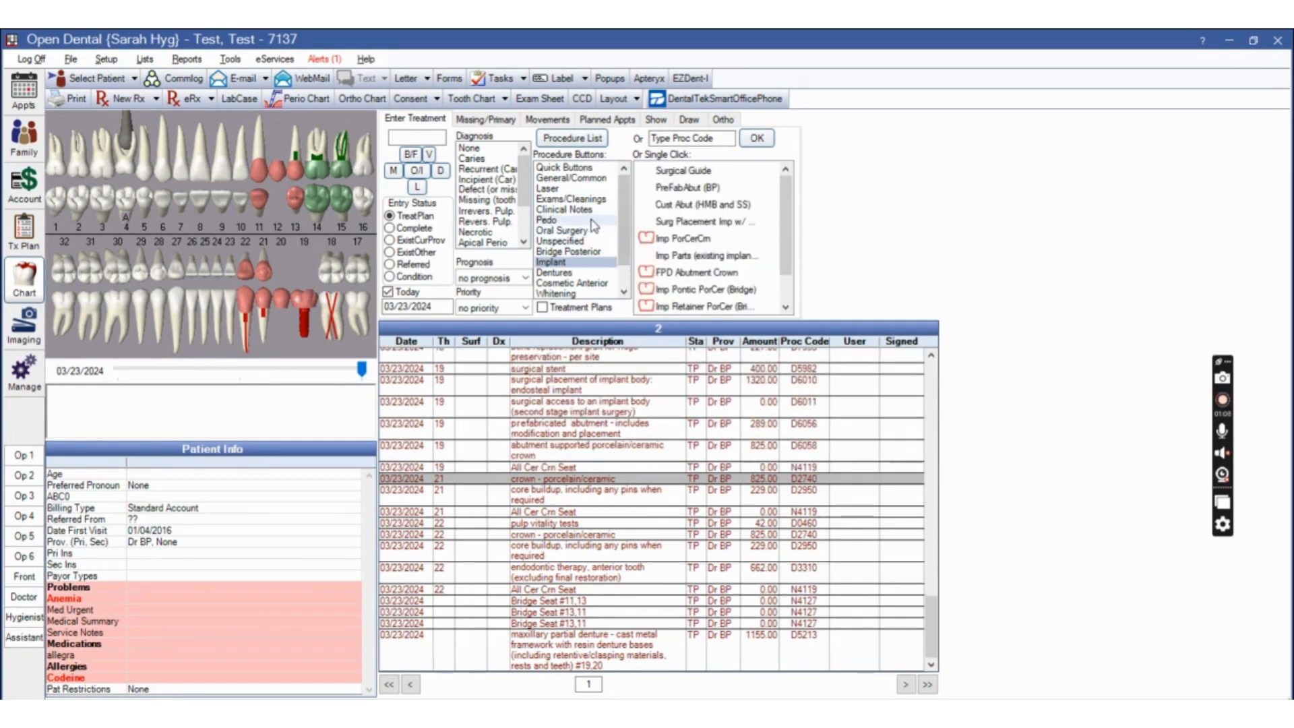
# - Treatment-plan Gum Therapy/SRP 1-3 teeth for each quadrant: teeth 3, A and 5; teeth 12-14; teeth 26-28; and teeth 20-22
pyautogui.click(612, 201)
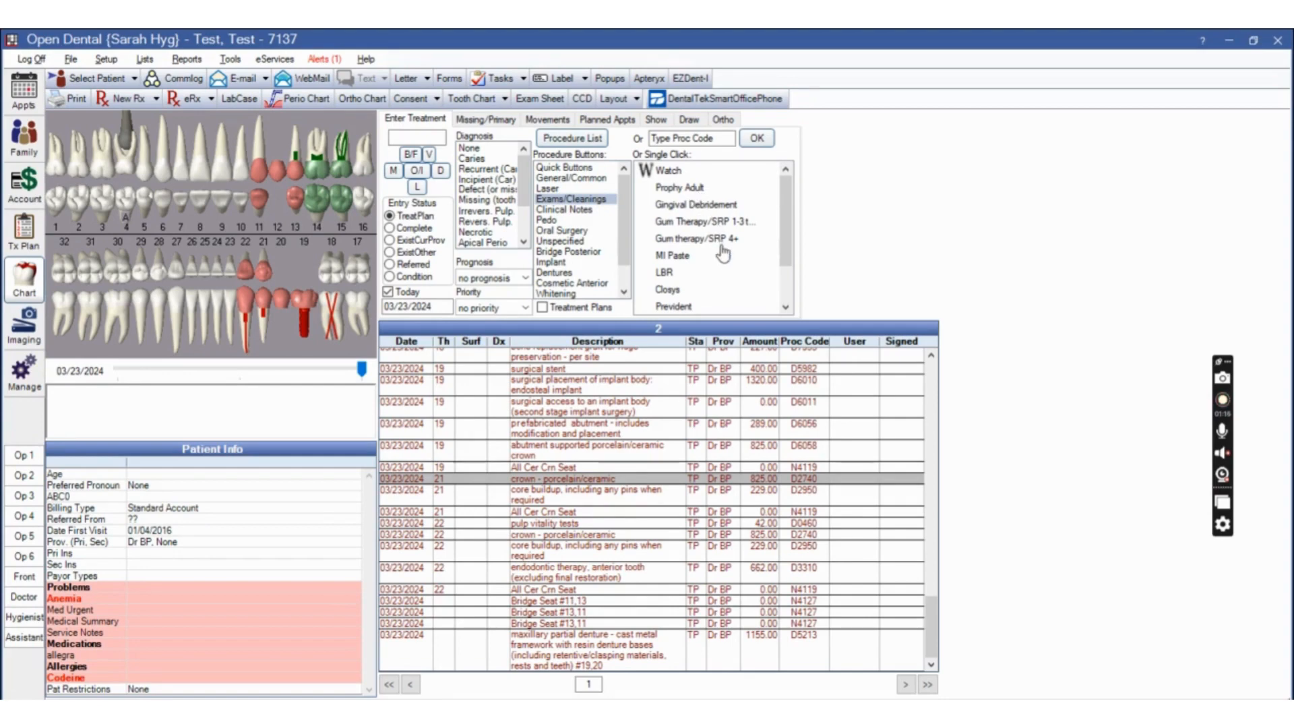
pyautogui.click(697, 224)
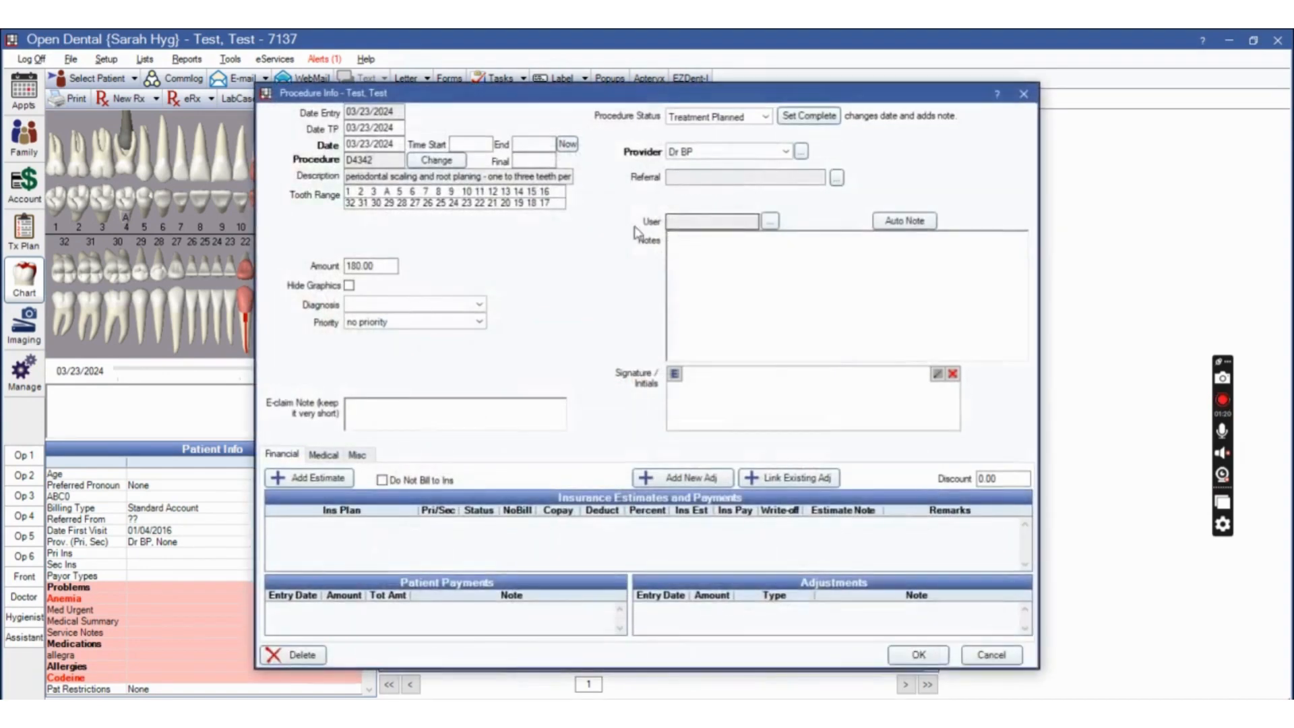
pyautogui.click(376, 192)
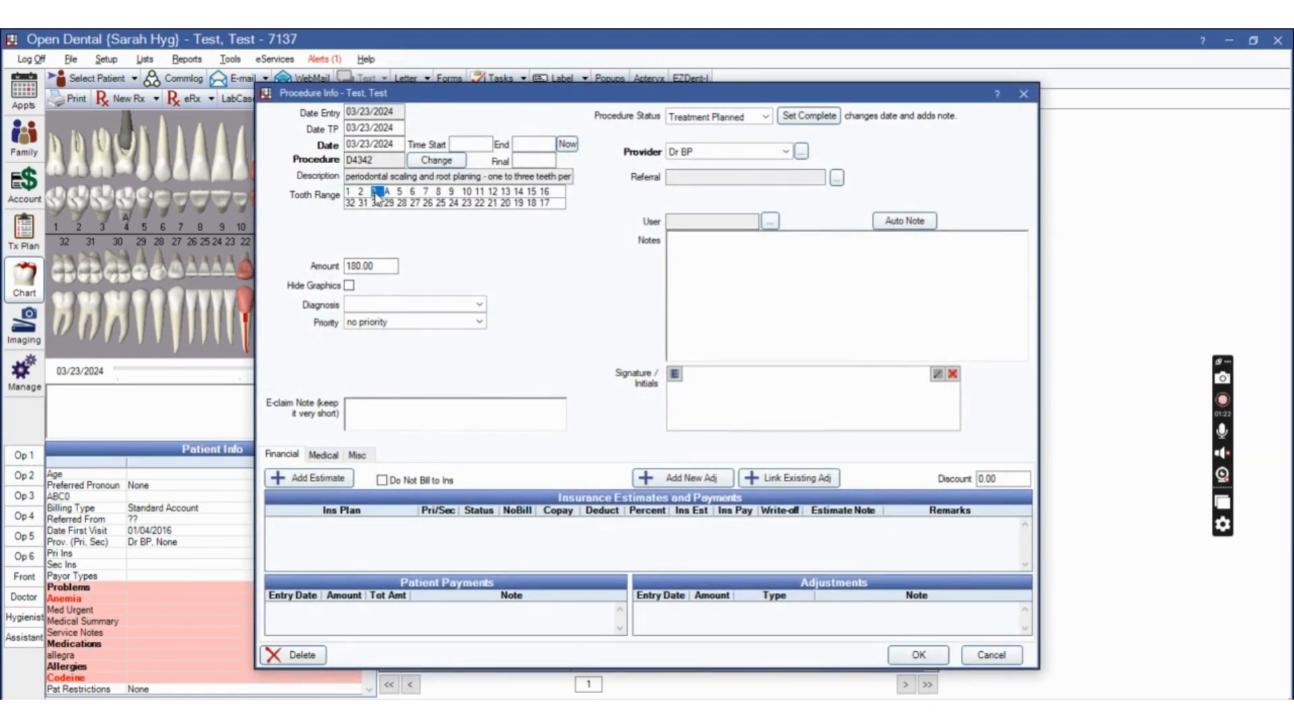
pyautogui.moveTo(379, 196); pyautogui.dragTo(405, 195)
pyautogui.click(919, 655)
pyautogui.moveTo(493, 194); pyautogui.dragTo(518, 202)
pyautogui.click(896, 650)
pyautogui.click(919, 655)
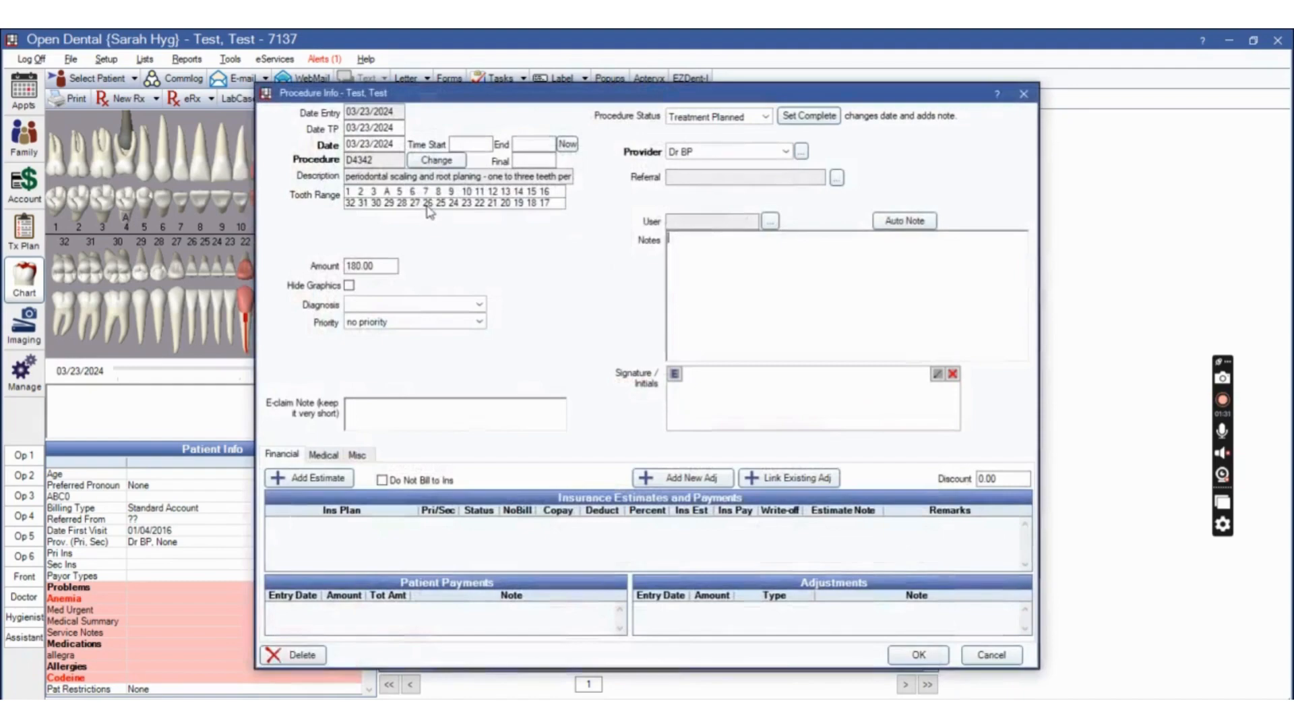
pyautogui.moveTo(433, 202); pyautogui.dragTo(403, 202)
pyautogui.click(931, 657)
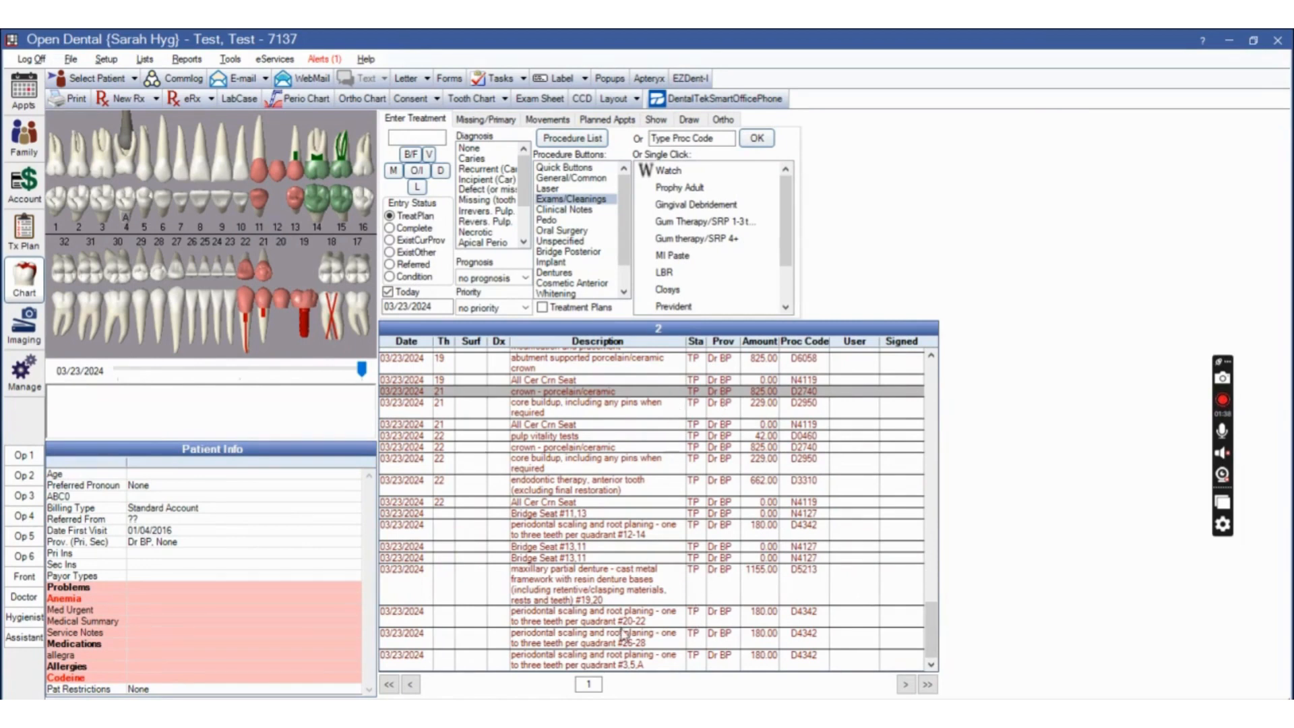
# - In the treatment plan, without creating a planned appointment, set priority 1 for the procedures from the first one through the scaling for teeth 12-14
pyautogui.click(23, 244)
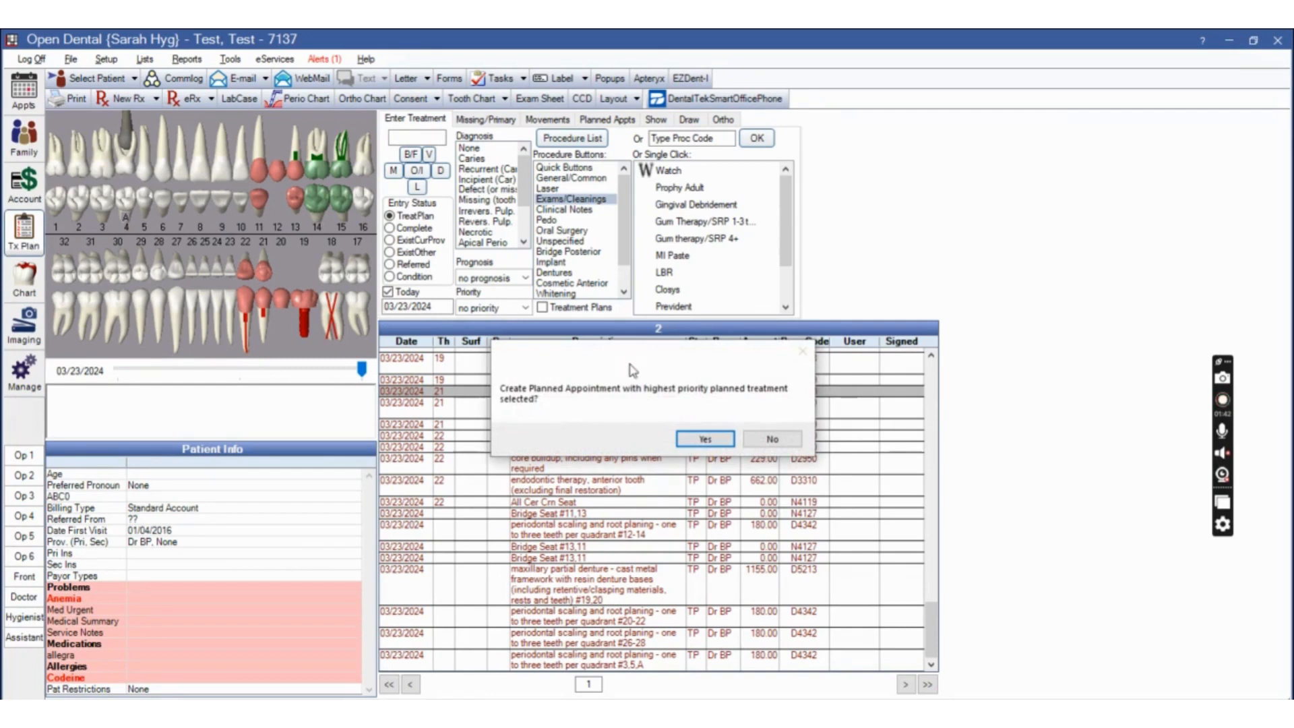
pyautogui.click(772, 439)
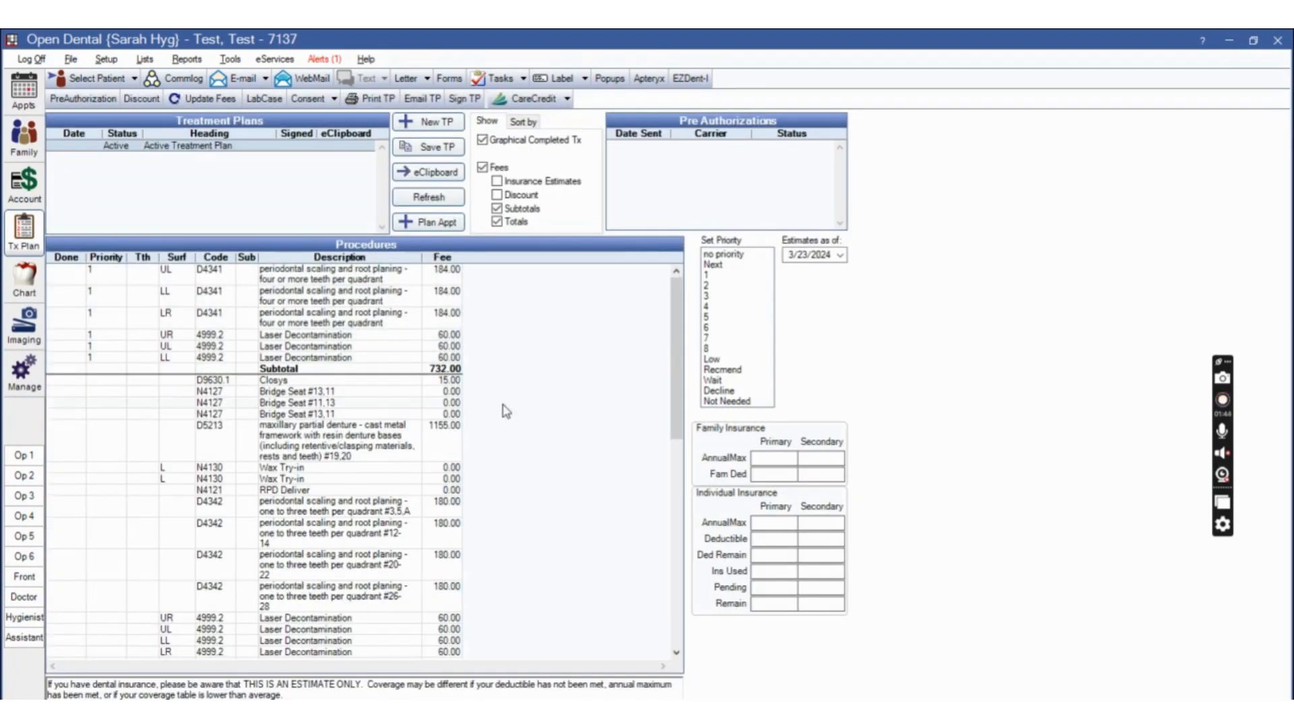
pyautogui.moveTo(393, 273); pyautogui.dragTo(418, 529)
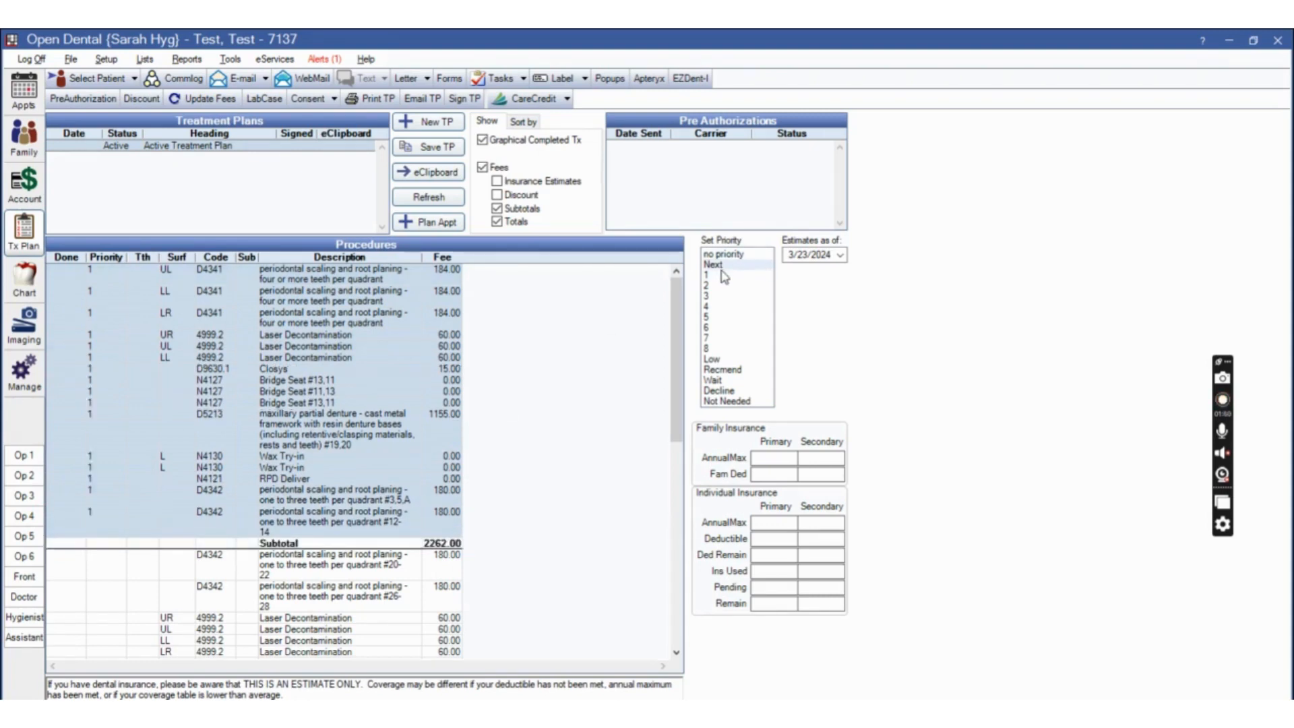
pyautogui.moveTo(683, 297)
pyautogui.mouseDown()
pyautogui.moveTo(688, 513)
pyautogui.moveTo(691, 293)
pyautogui.mouseUp()
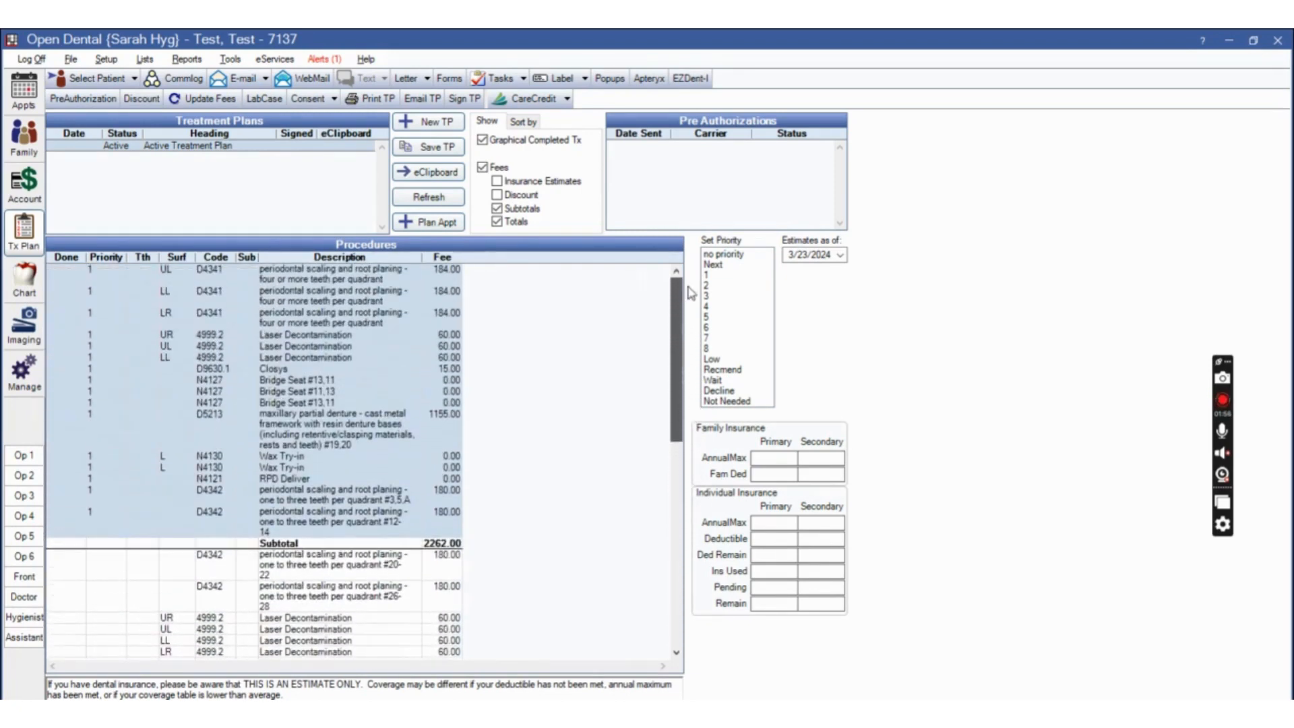